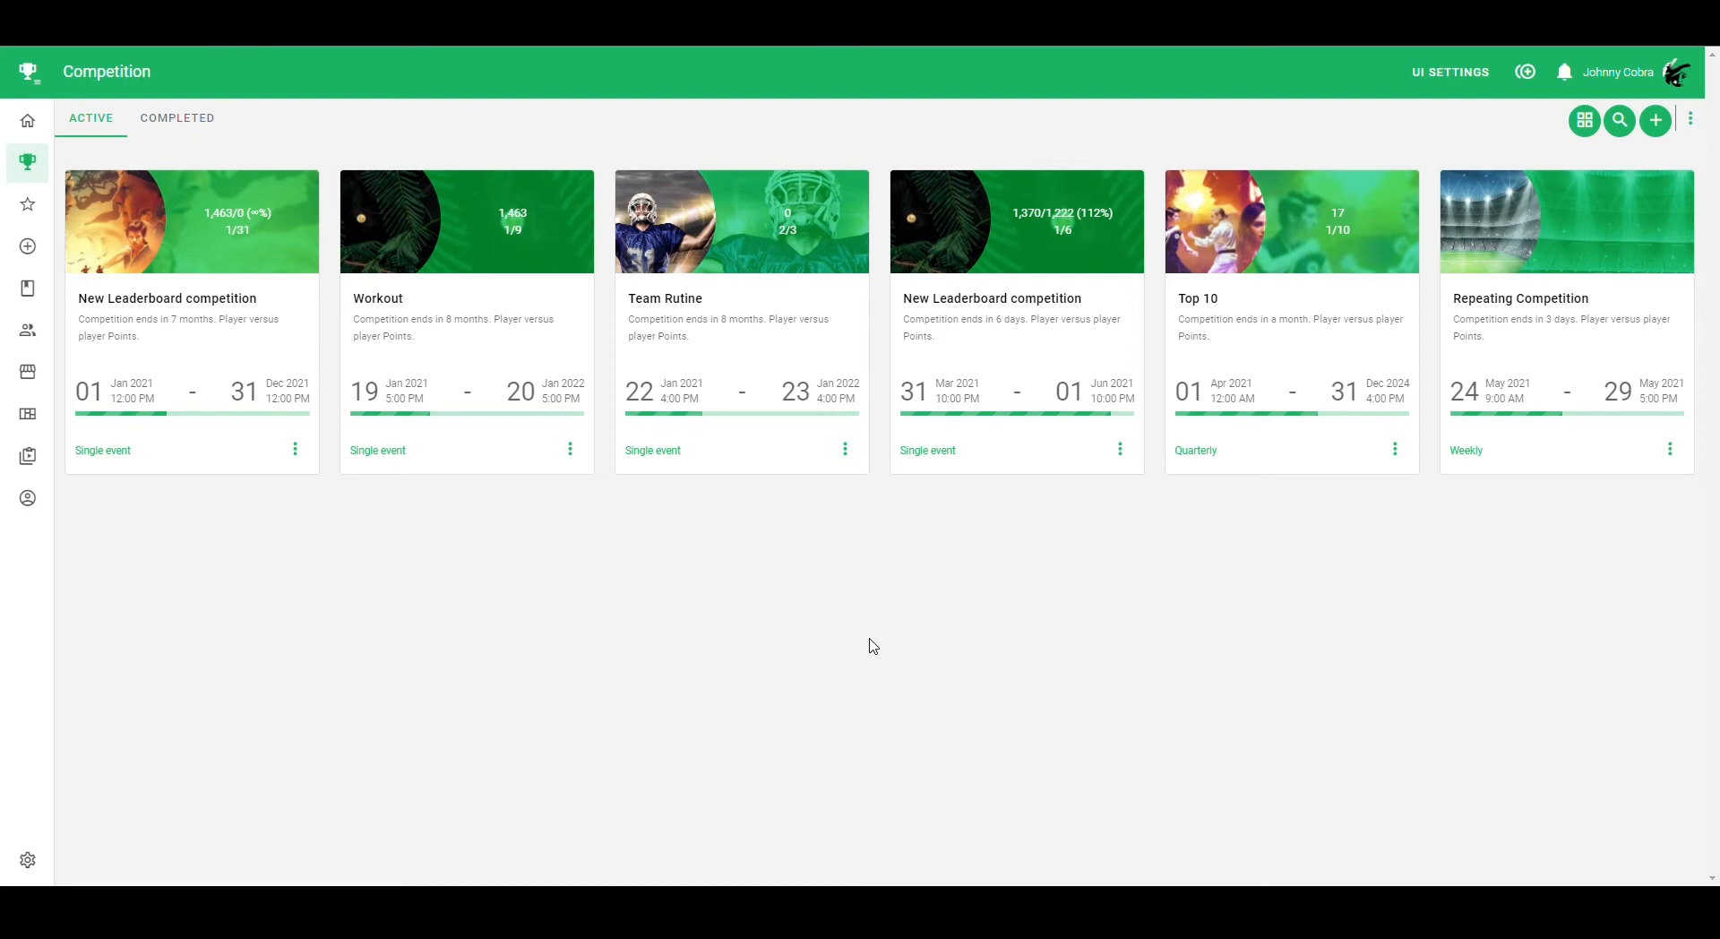
Step: Create a new competition of the Leaderboard type and name it "Leaderboard"
{"action": "left_click", "coordinate": [1656, 131]}
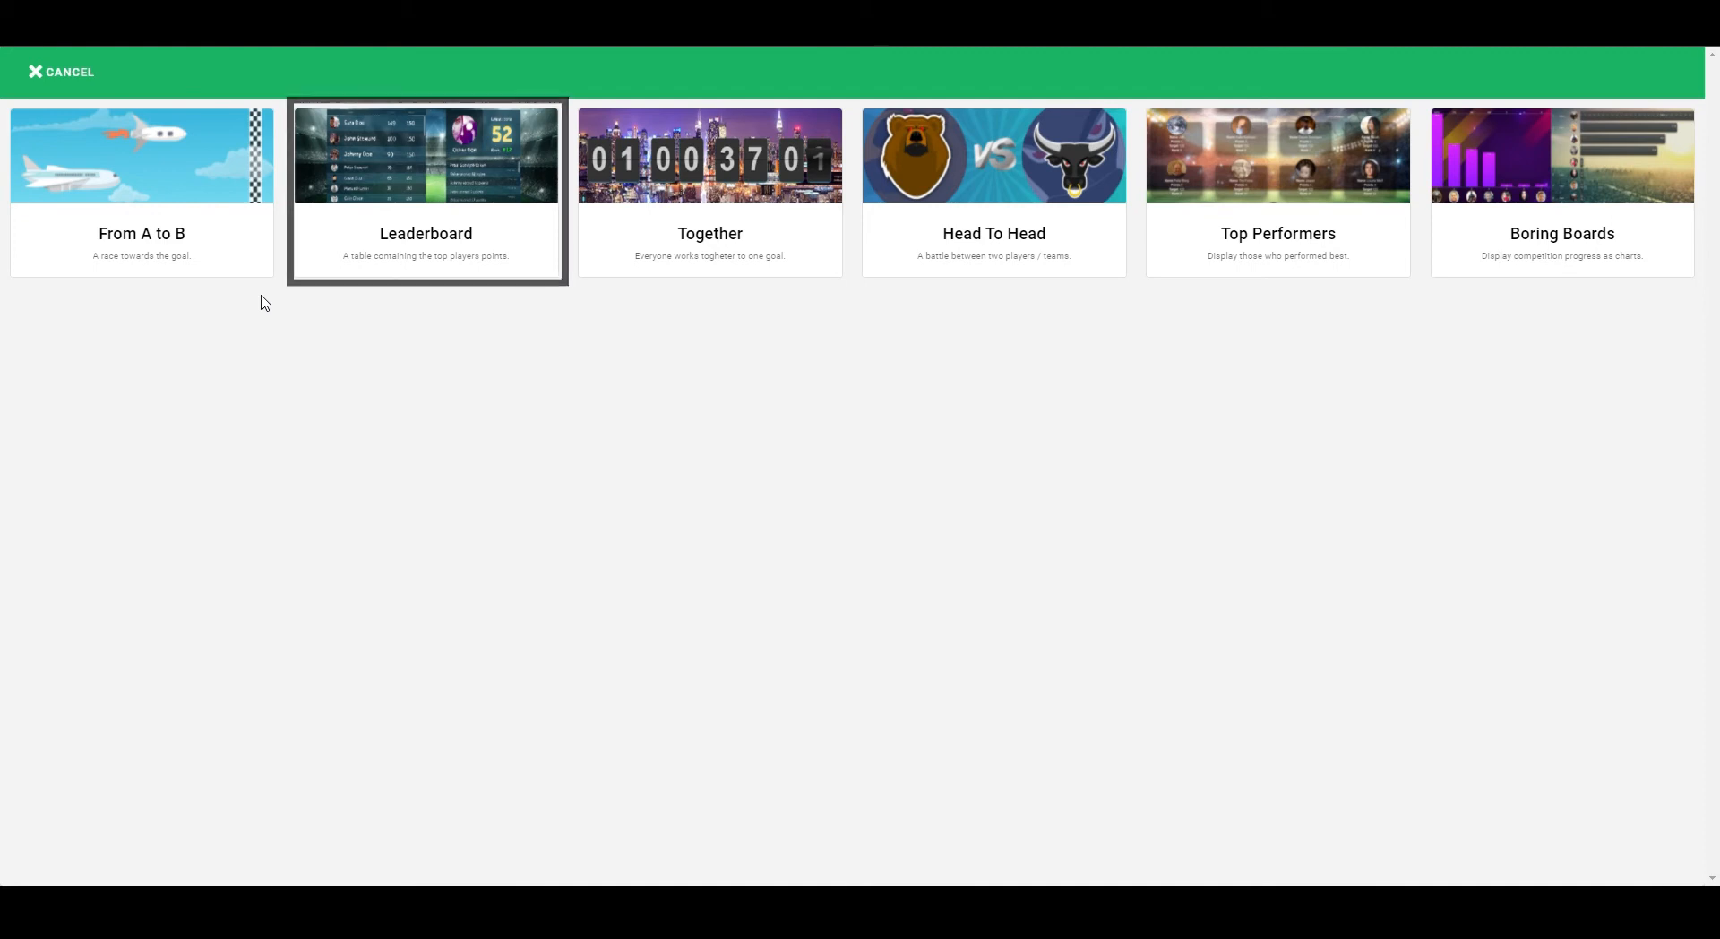
{"action": "left_click", "coordinate": [347, 199]}
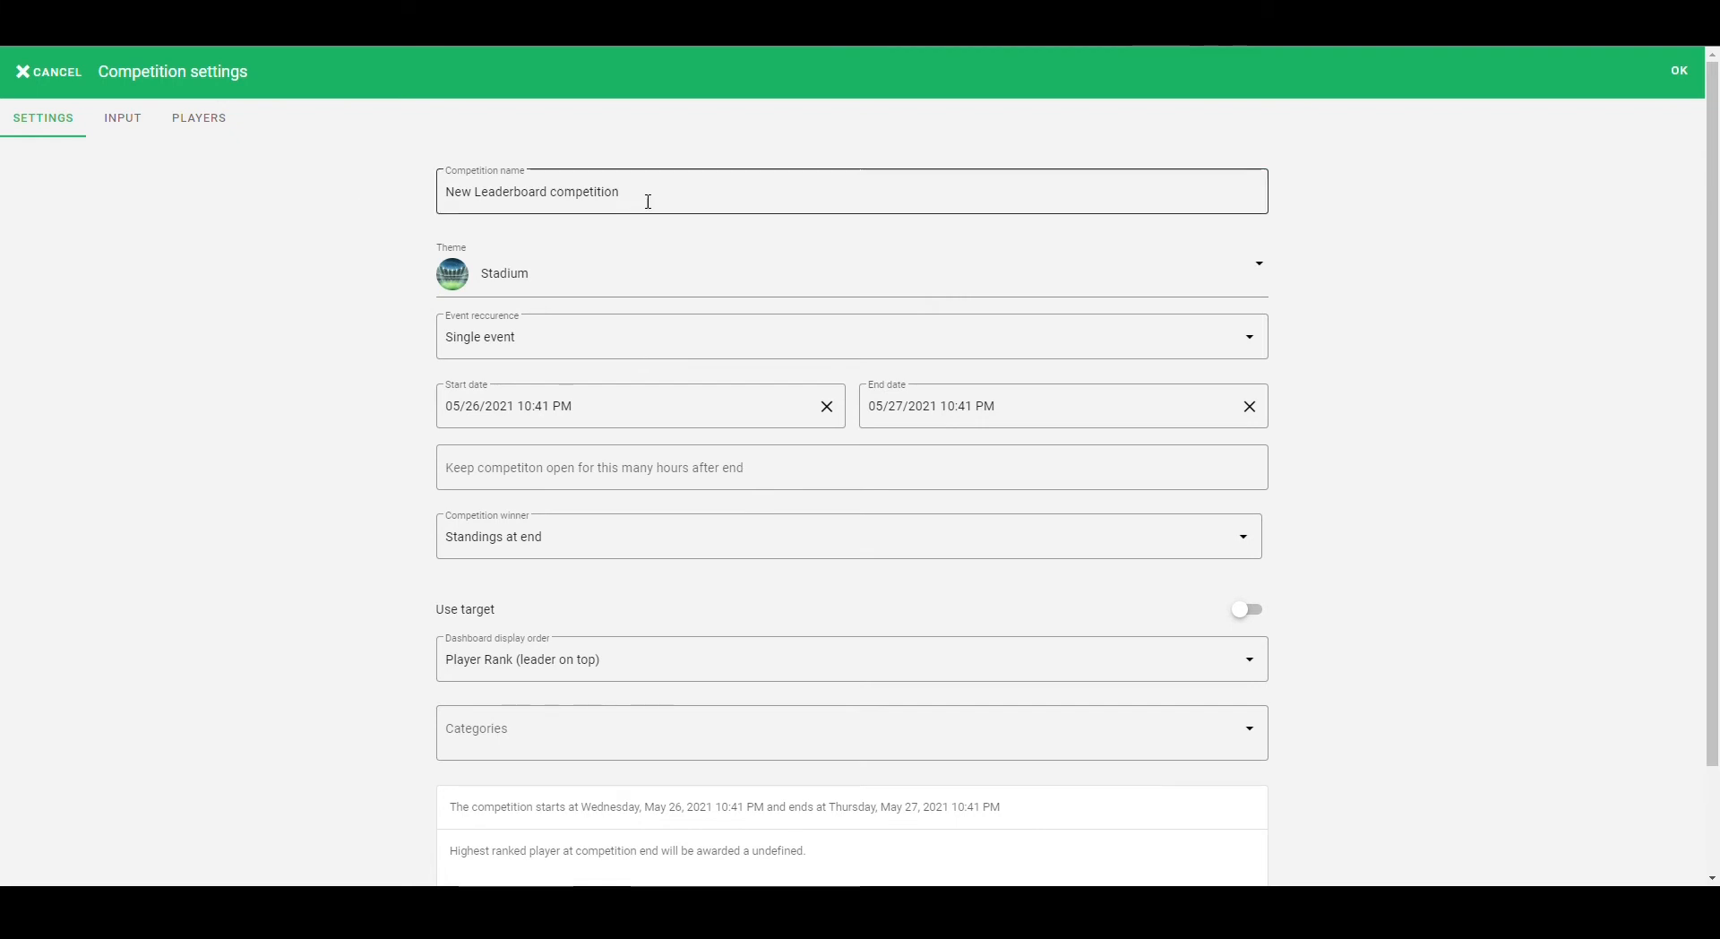
{"action": "left_click_drag", "start_coordinate": [645, 203], "coordinate": [407, 200]}
{"action": "type", "text": "Leaderboard"}
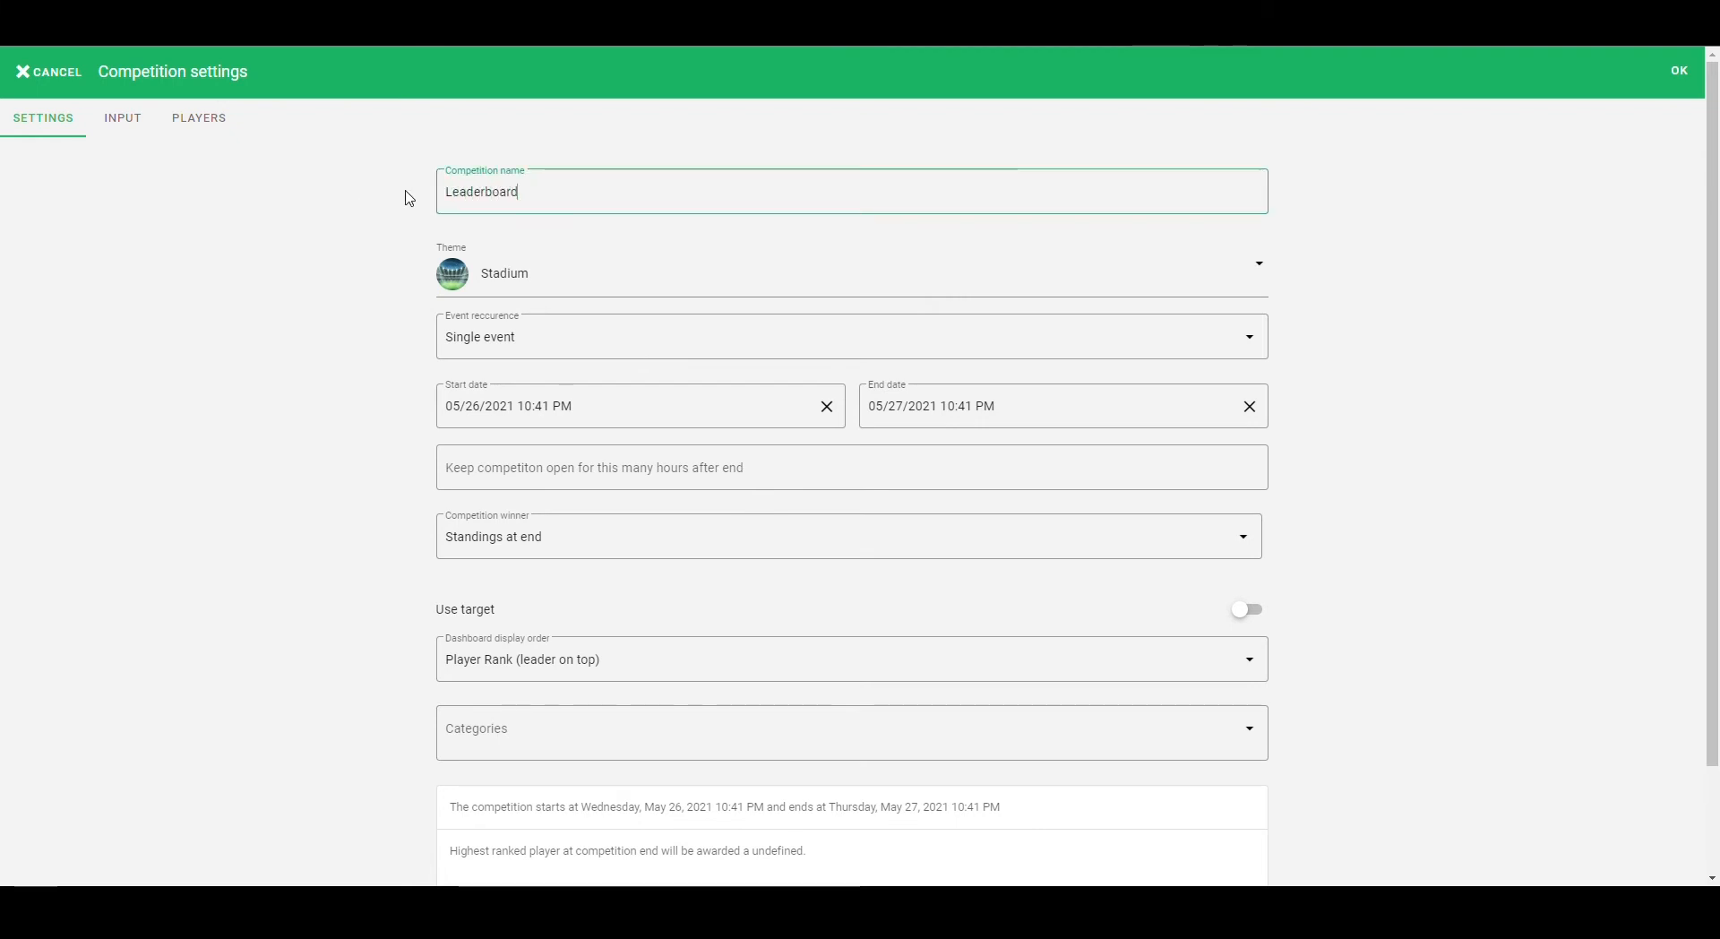
Step: Set the event recurrence to Weekly and the end date to 06/30/2021 12:01 AM
{"action": "left_click", "coordinate": [670, 348]}
{"action": "left_click", "coordinate": [595, 380]}
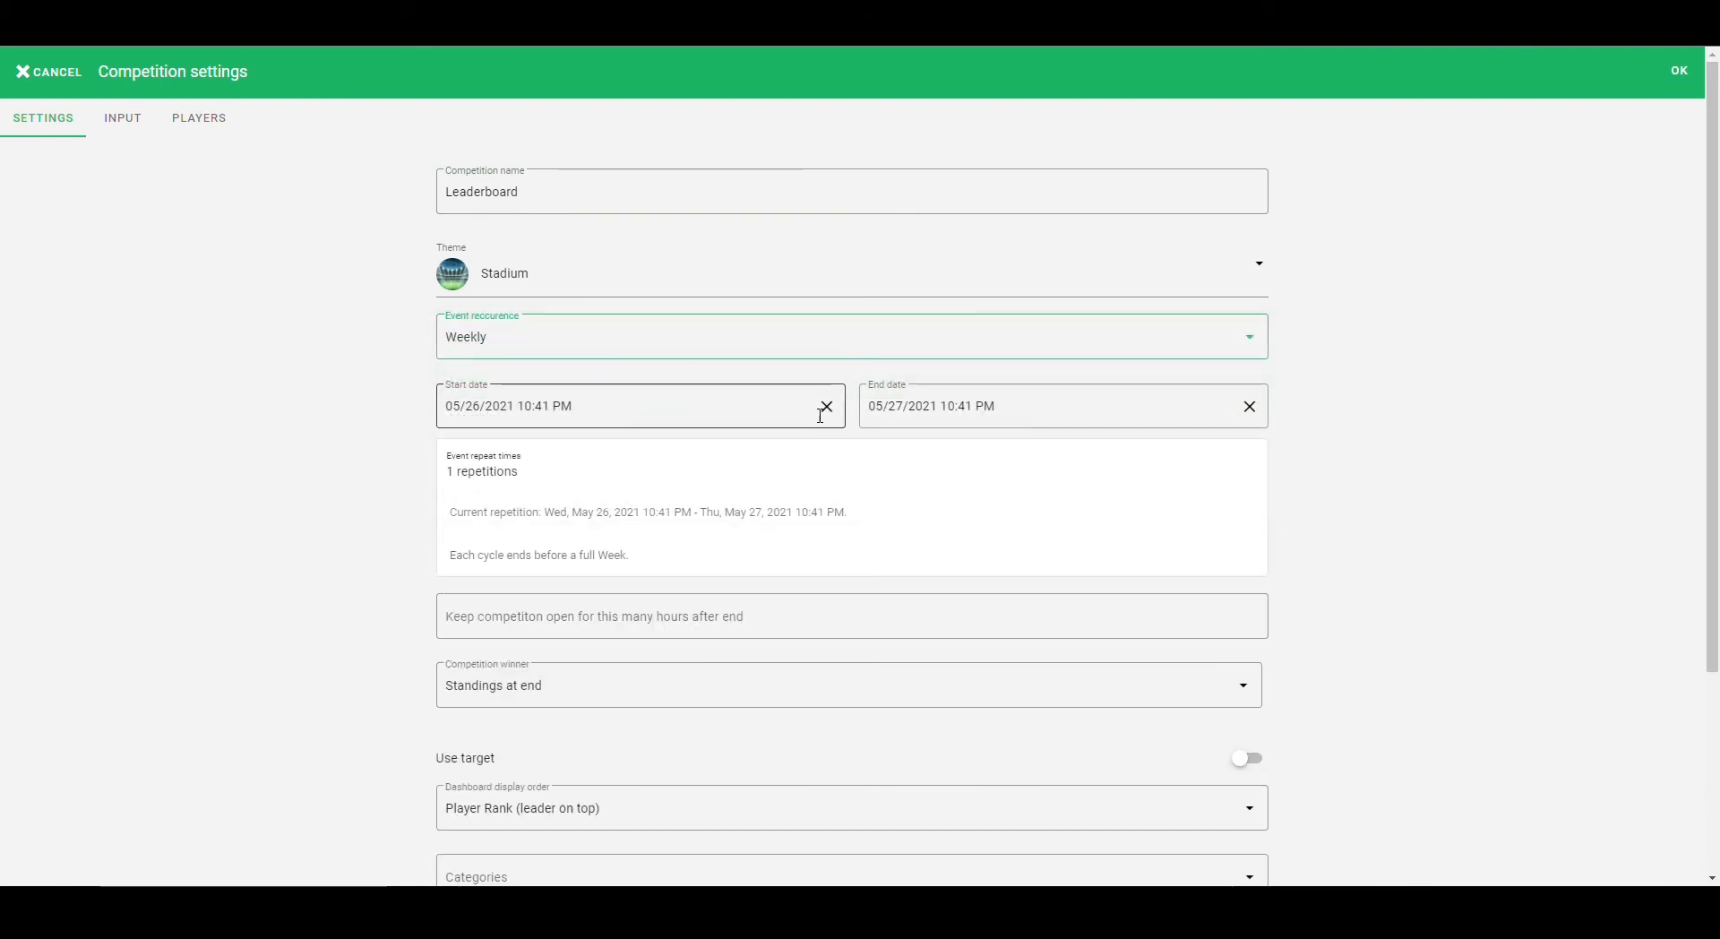
{"action": "left_click", "coordinate": [901, 410]}
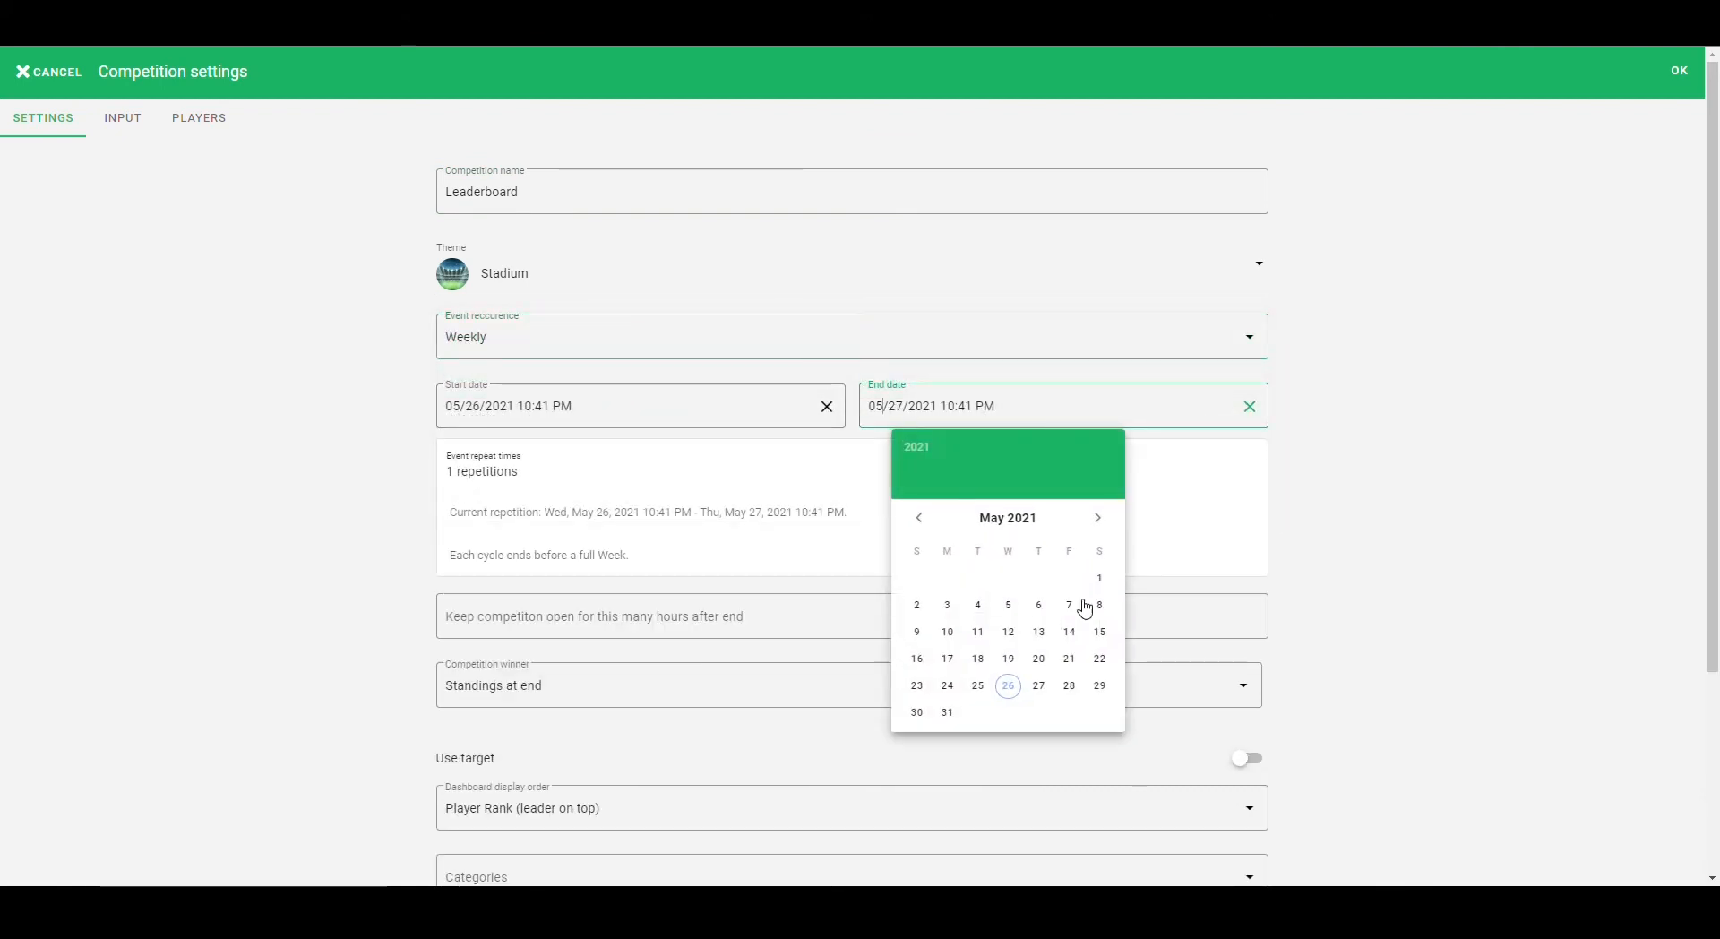
{"action": "left_click", "coordinate": [1098, 518]}
{"action": "left_click", "coordinate": [1009, 685]}
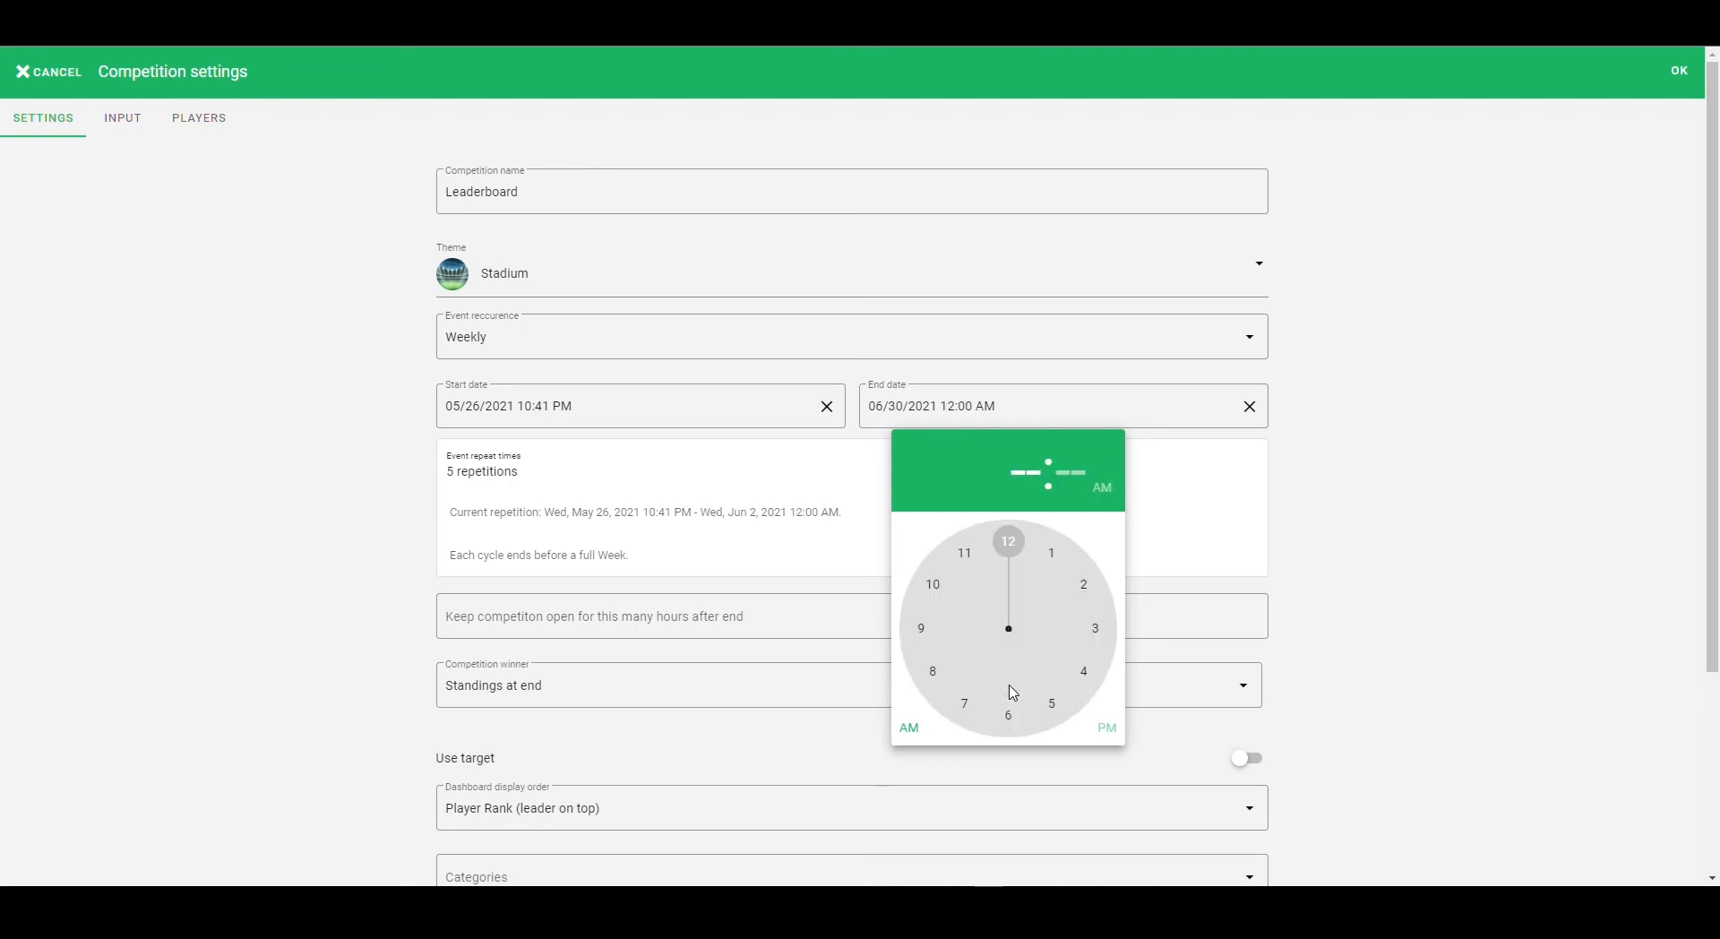
{"action": "left_click", "coordinate": [1019, 561]}
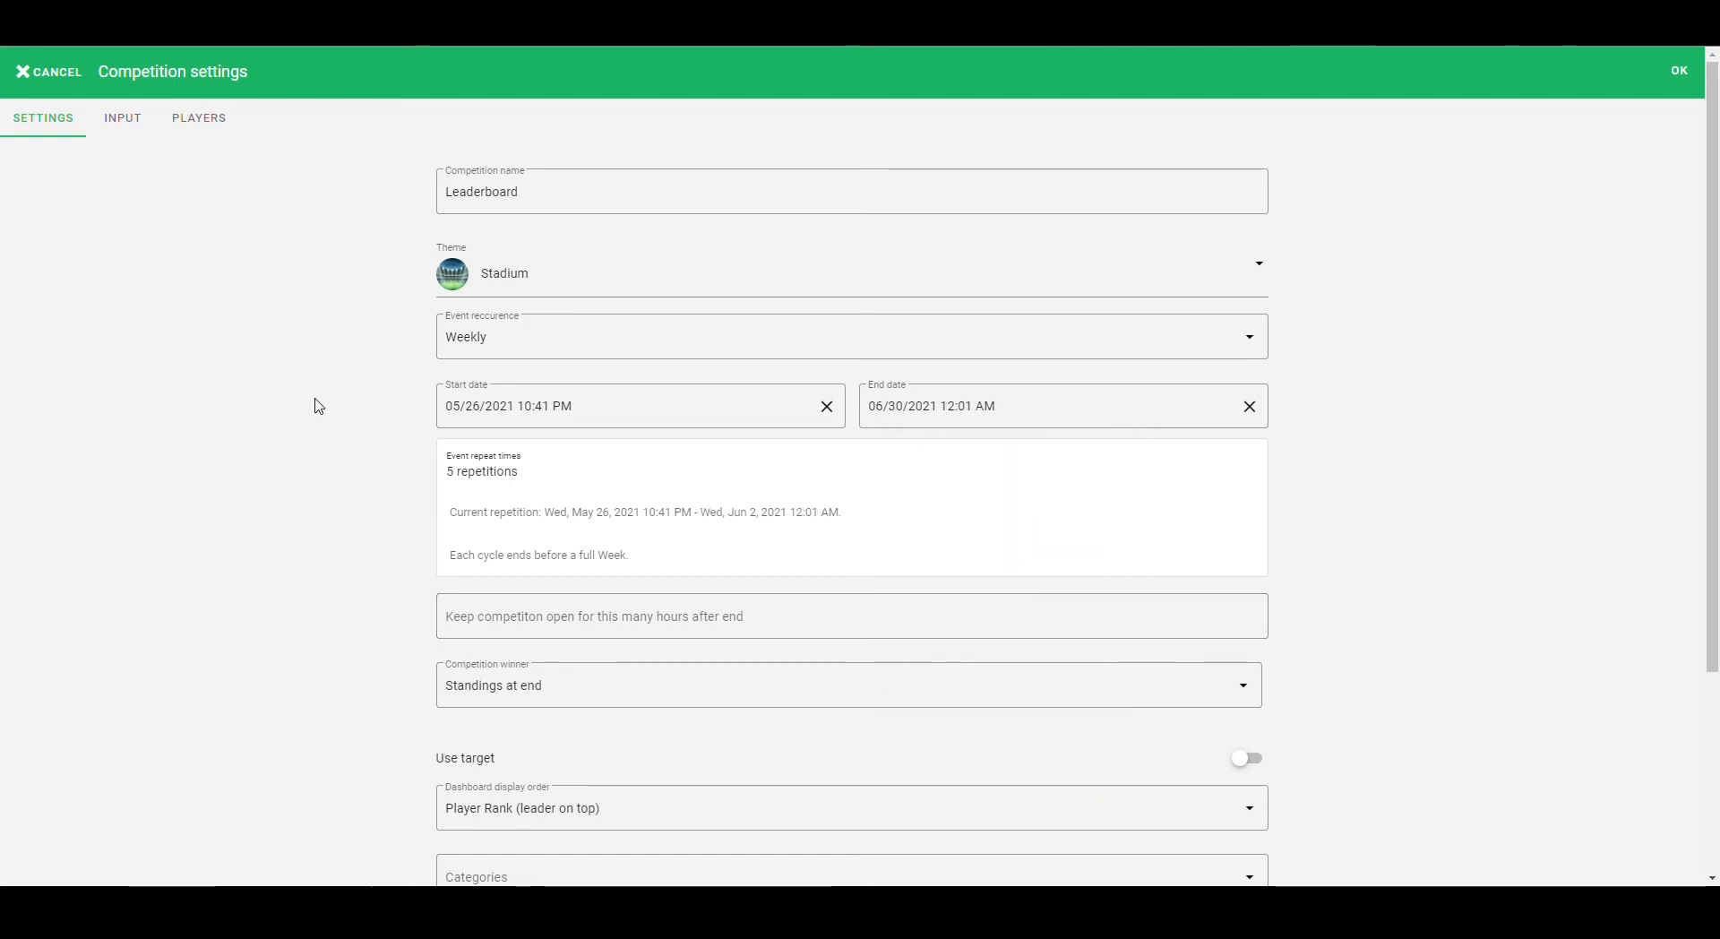
Step: Make it a single event from 01/01/2021 to 12/30/2021, using a target, the Sales category and the "Keep going until time is up" ending
{"action": "left_click", "coordinate": [533, 336]}
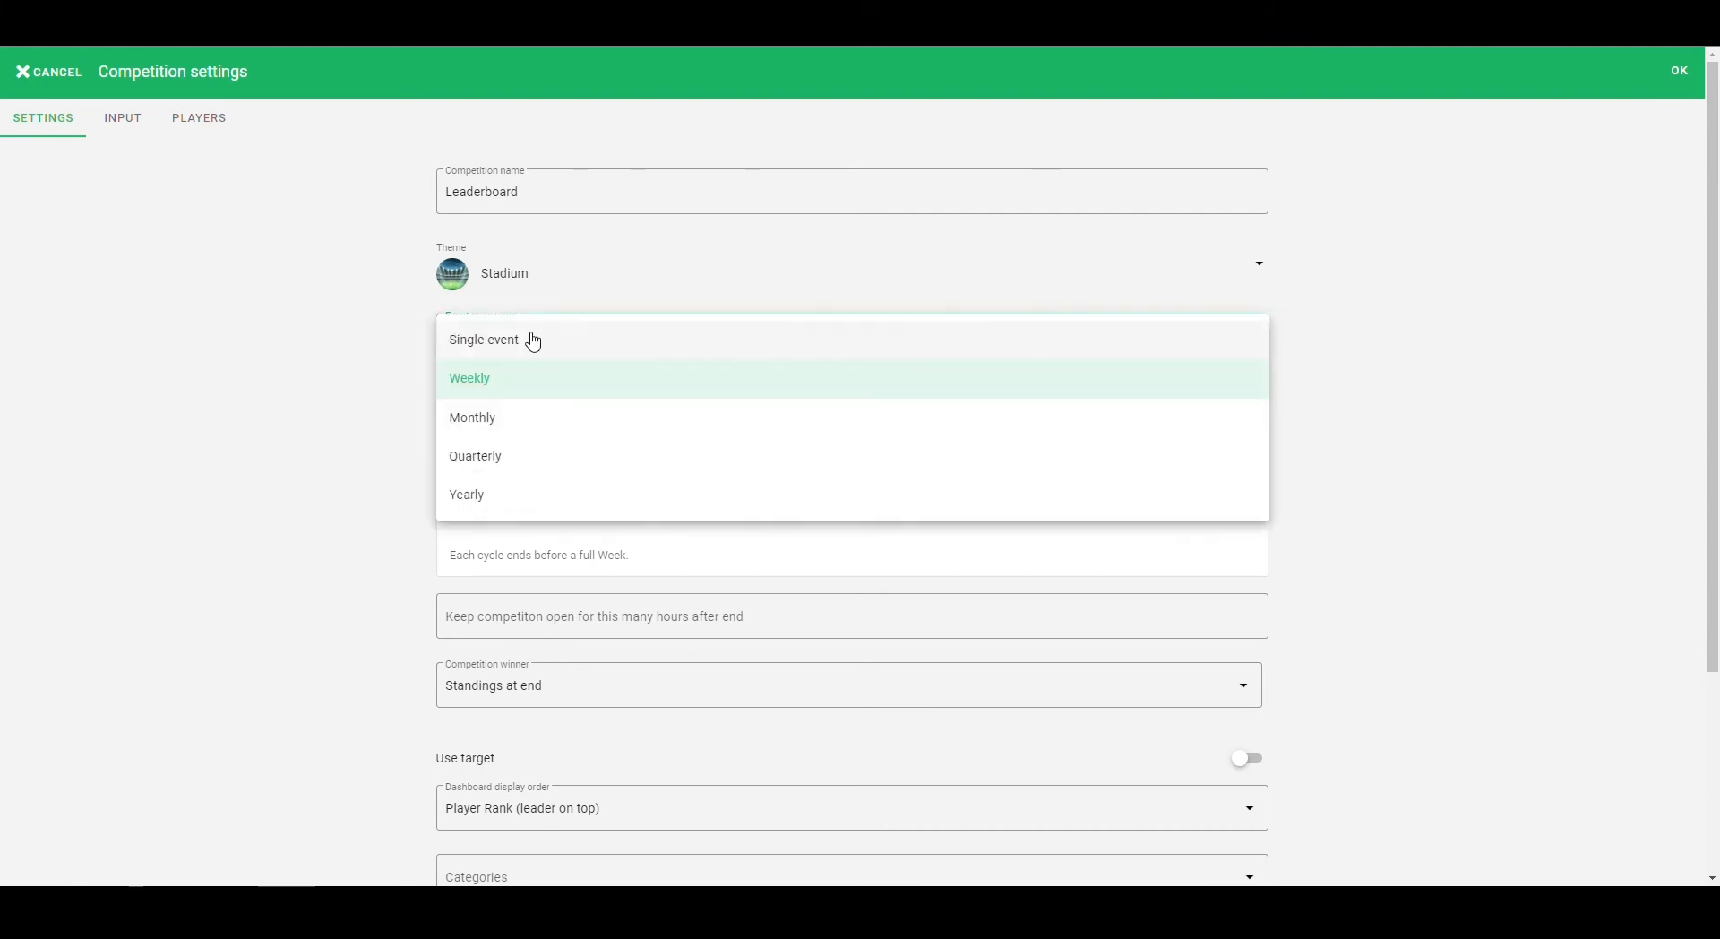
{"action": "left_click", "coordinate": [534, 338]}
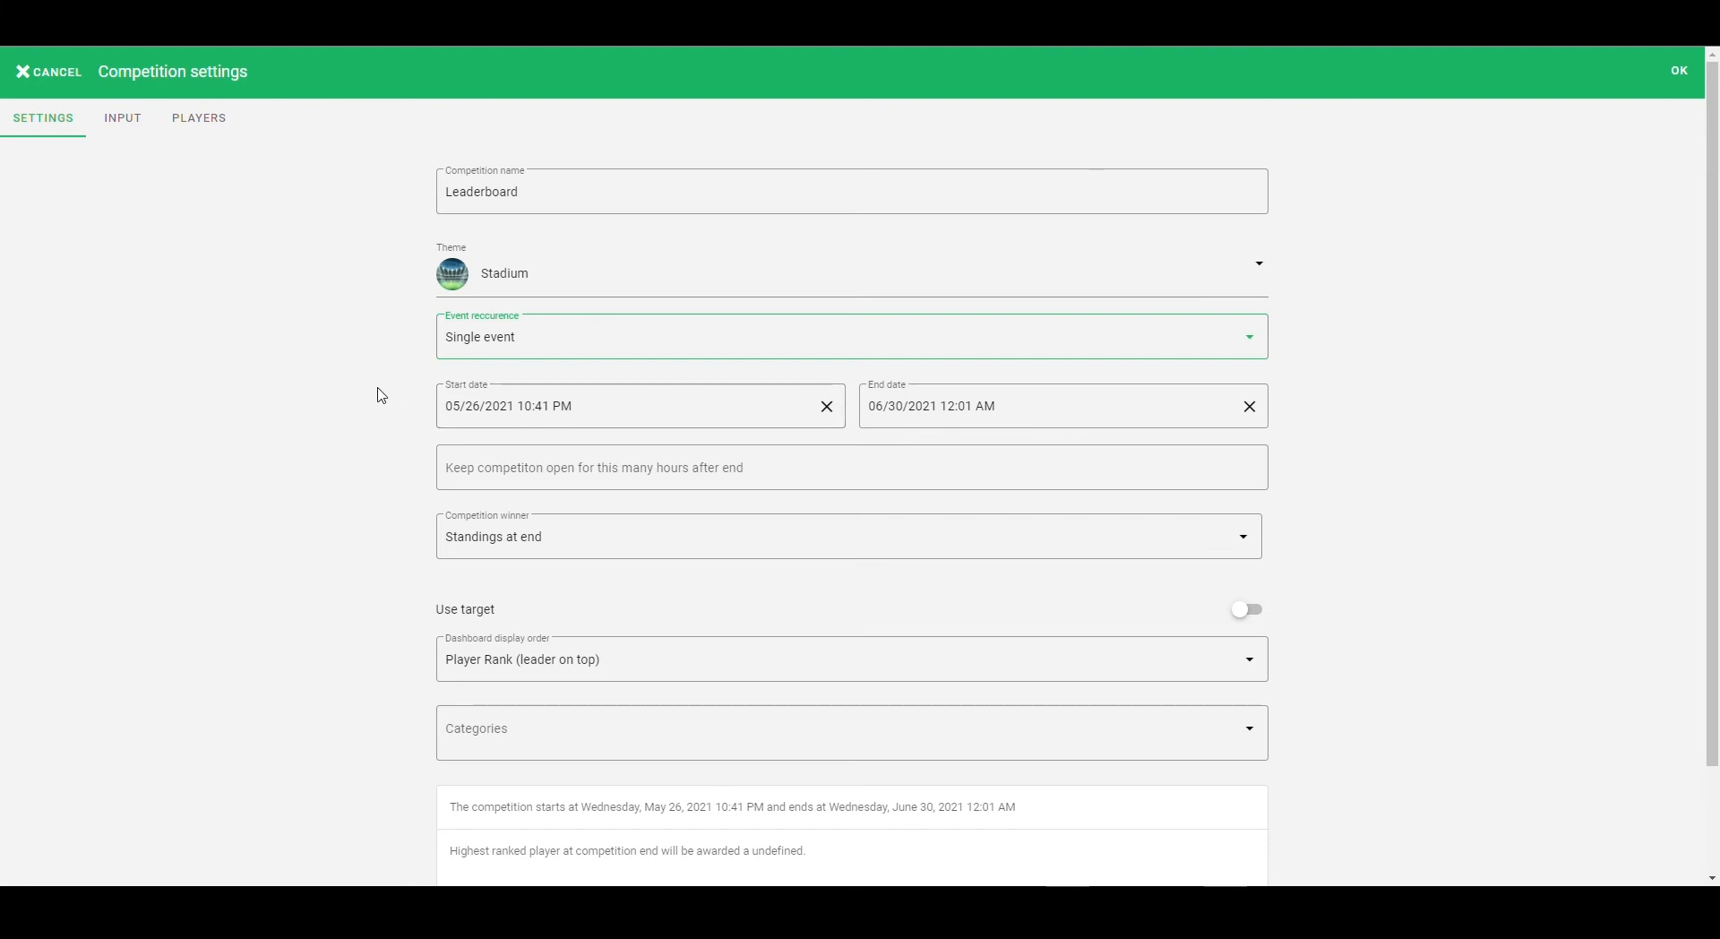
{"action": "left_click", "coordinate": [459, 412]}
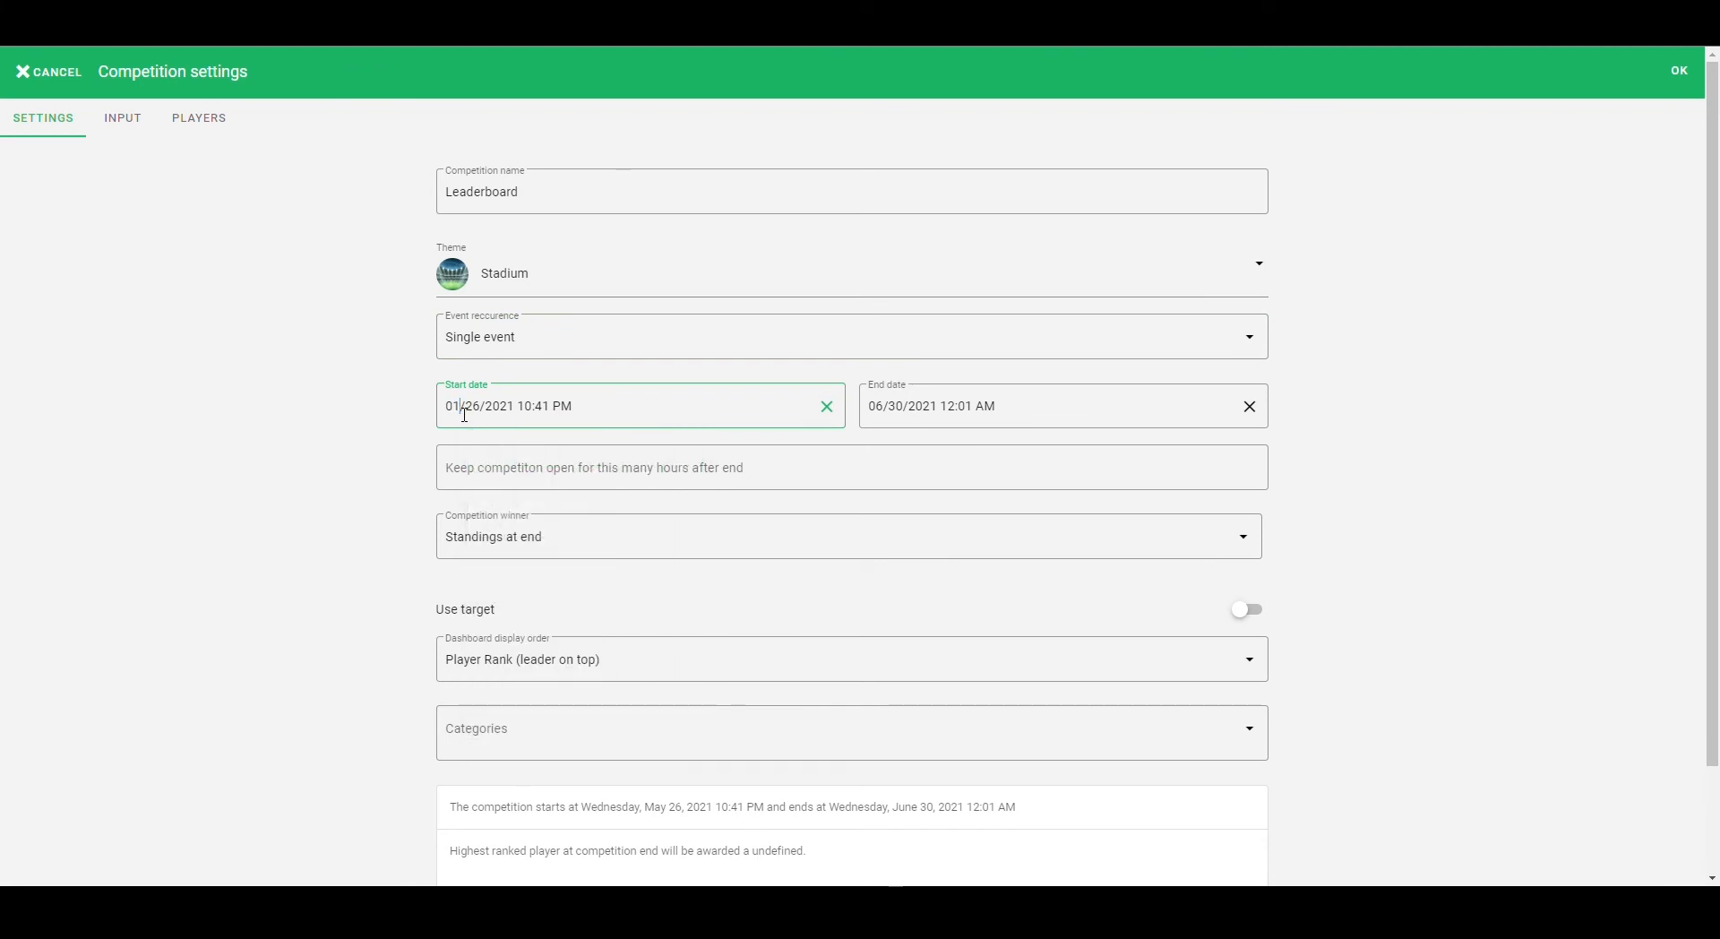
{"action": "key", "text": "BackSpace"}
{"action": "type", "text": "01"}
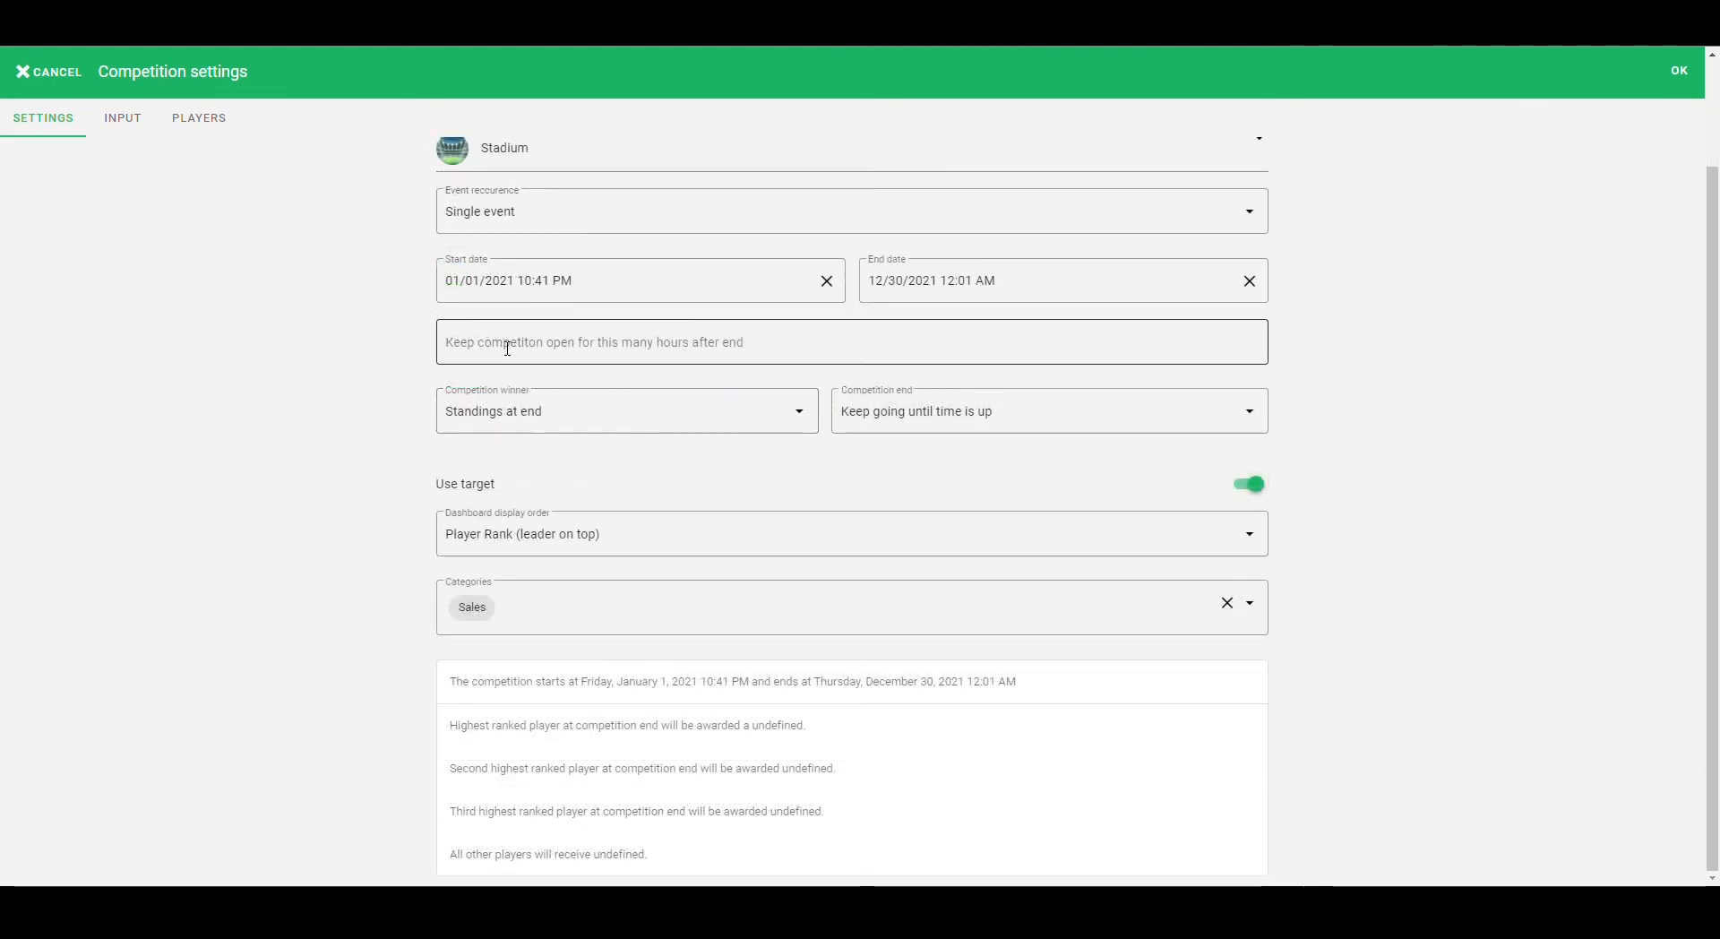
{"action": "left_click", "coordinate": [860, 429]}
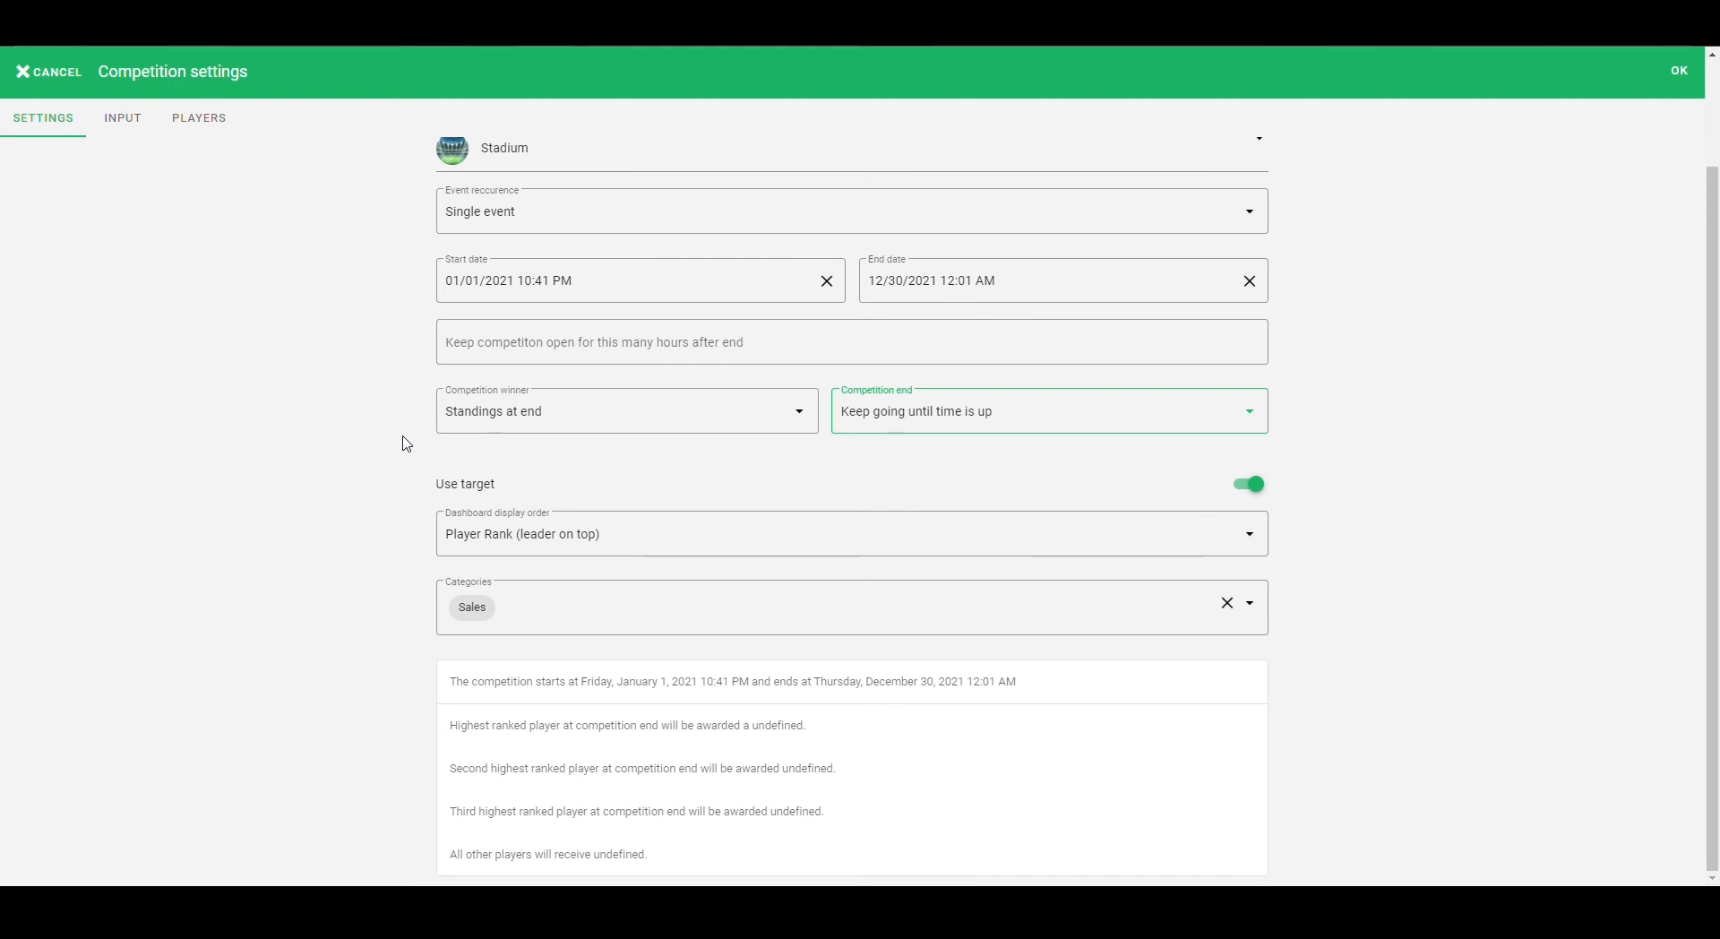
Step: Add Points as the competition's input score series
{"action": "left_click", "coordinate": [128, 130]}
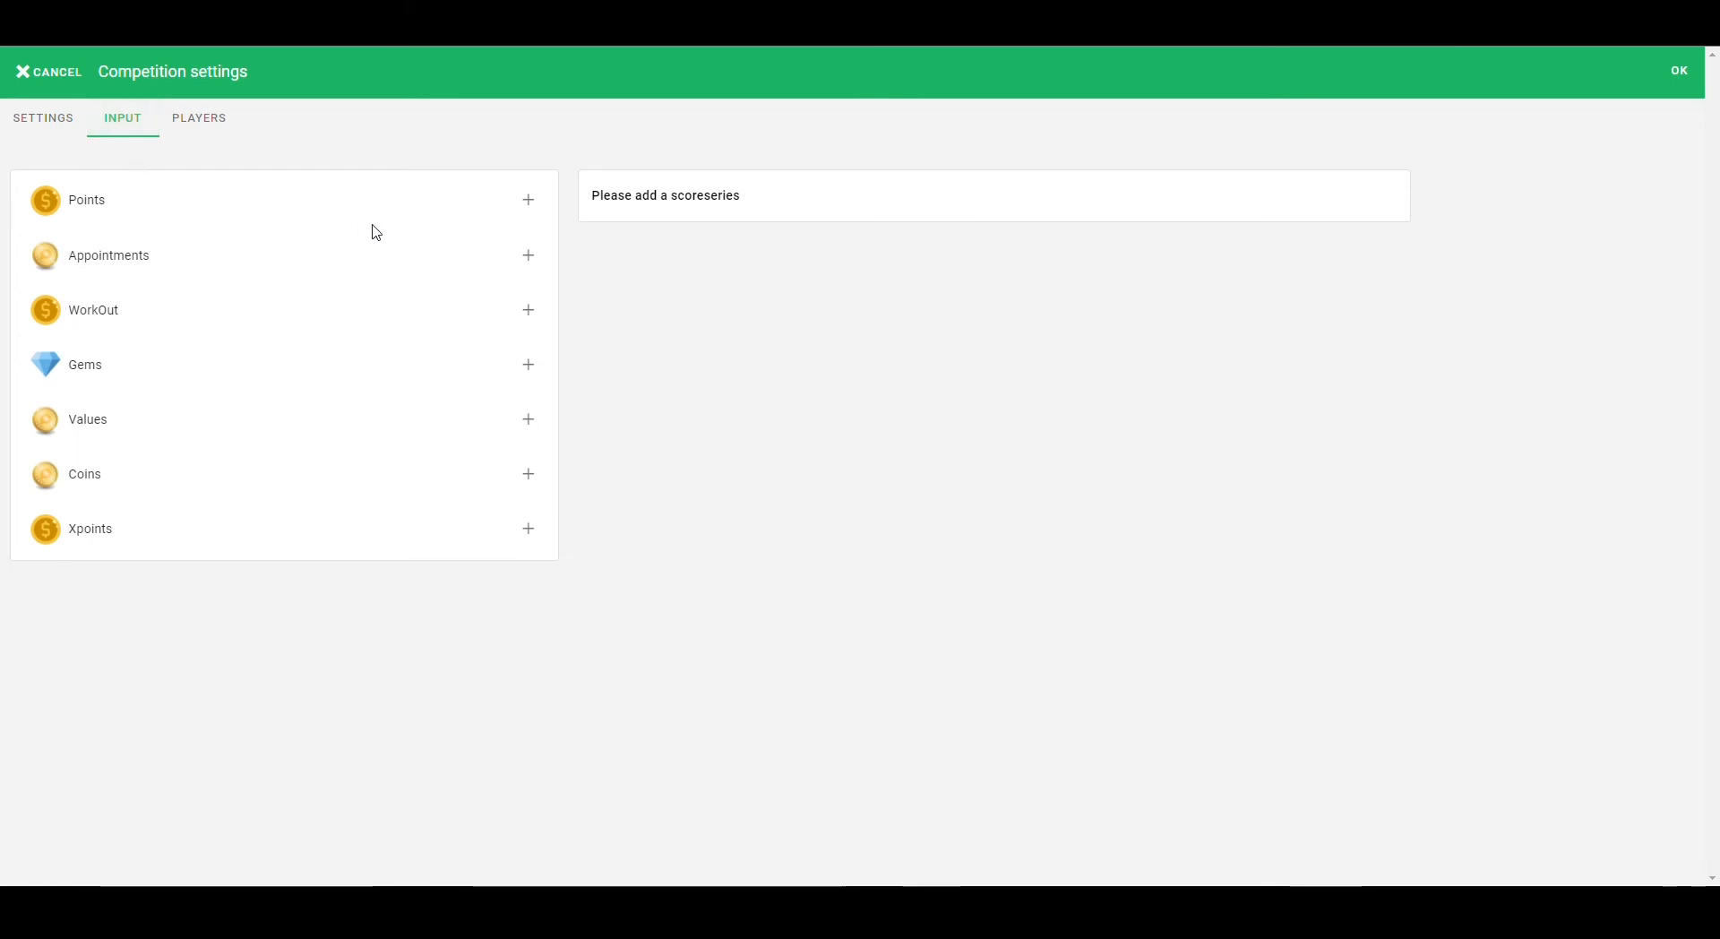
{"action": "left_click", "coordinate": [529, 201]}
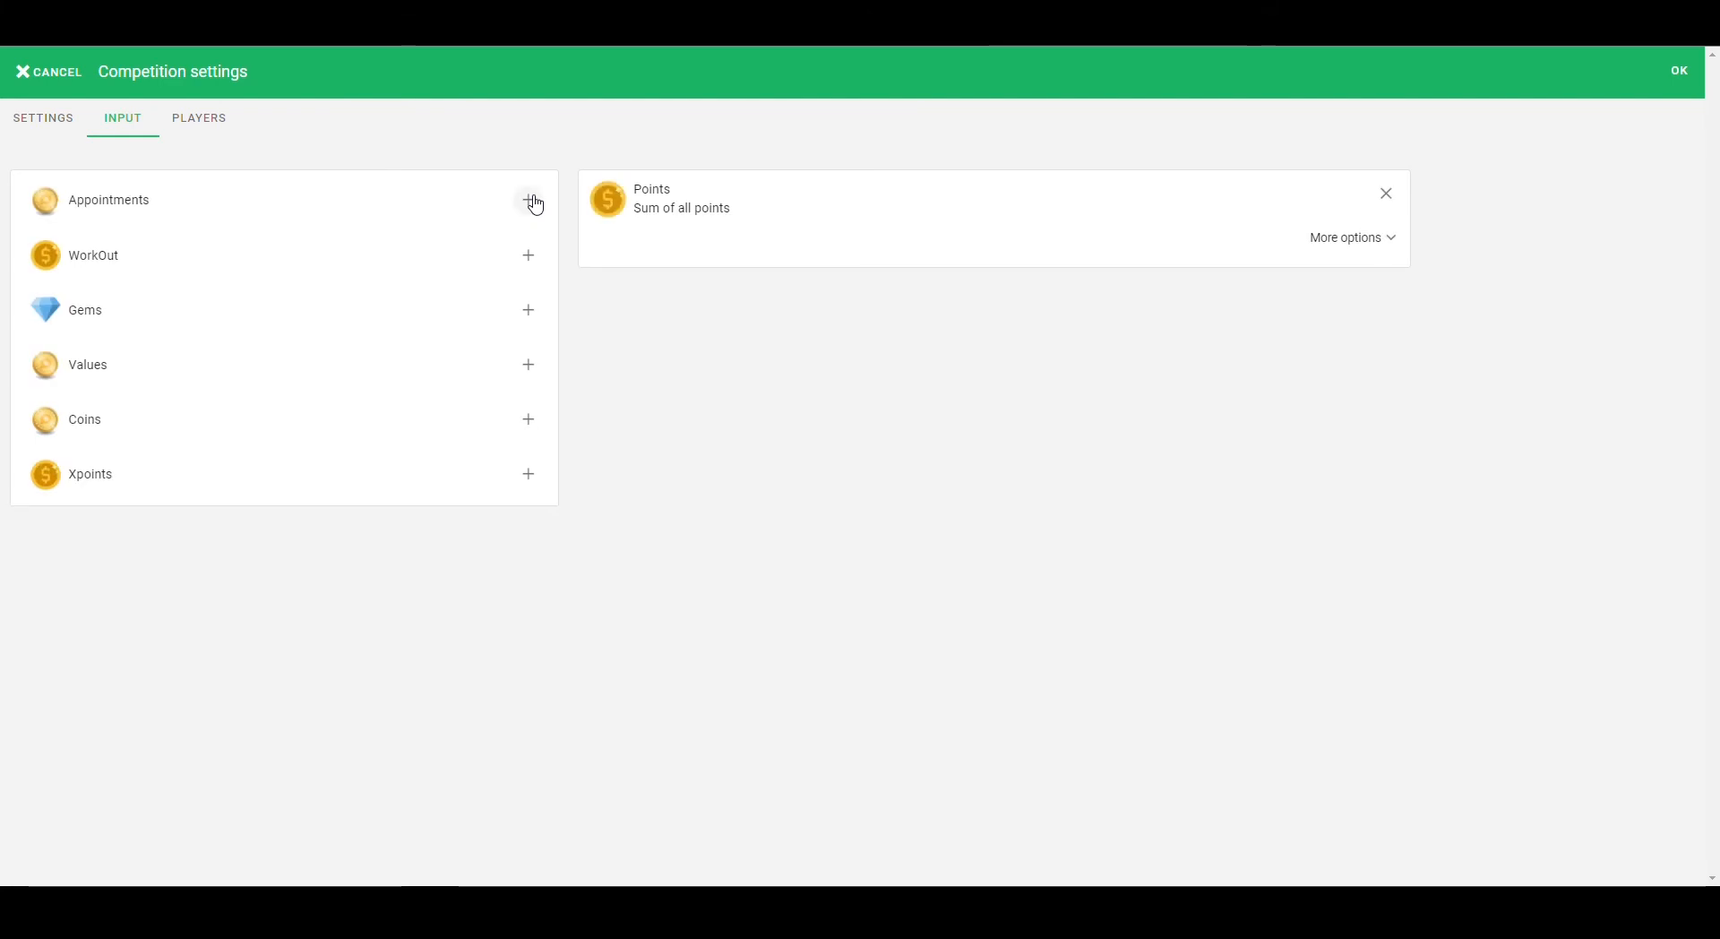
Step: Add the Appointments score series and filter its summed points by Meeting (PT) and Quote Meeting (PT)
{"action": "left_click", "coordinate": [529, 200]}
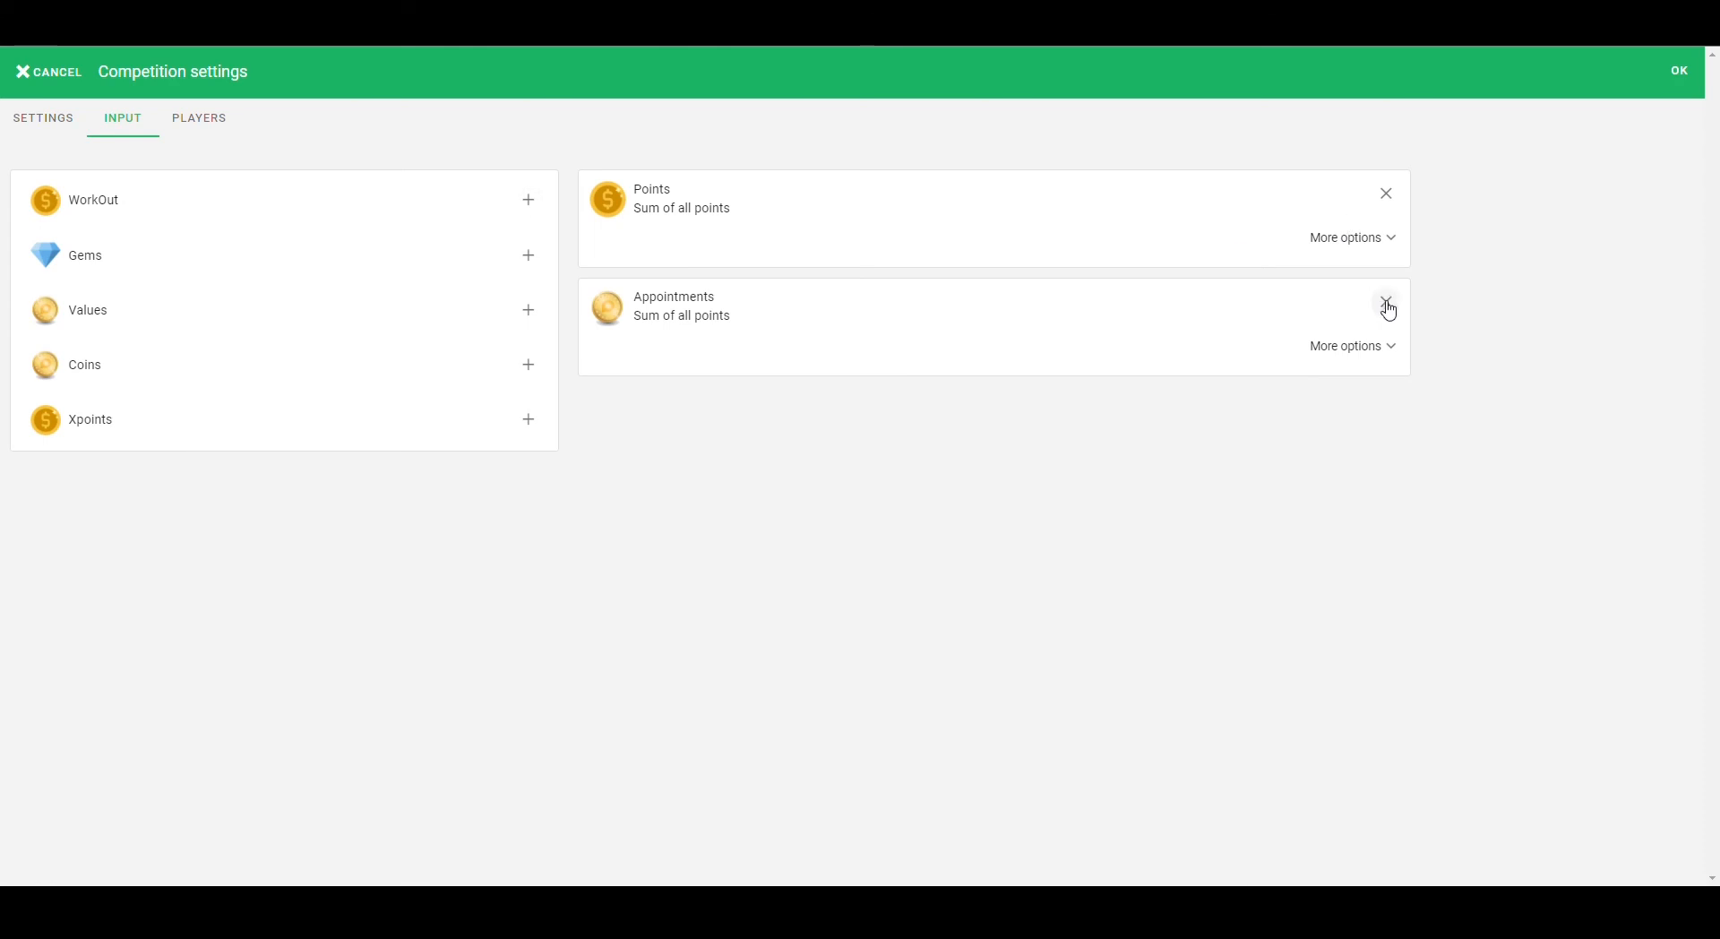
{"action": "left_click", "coordinate": [1368, 348]}
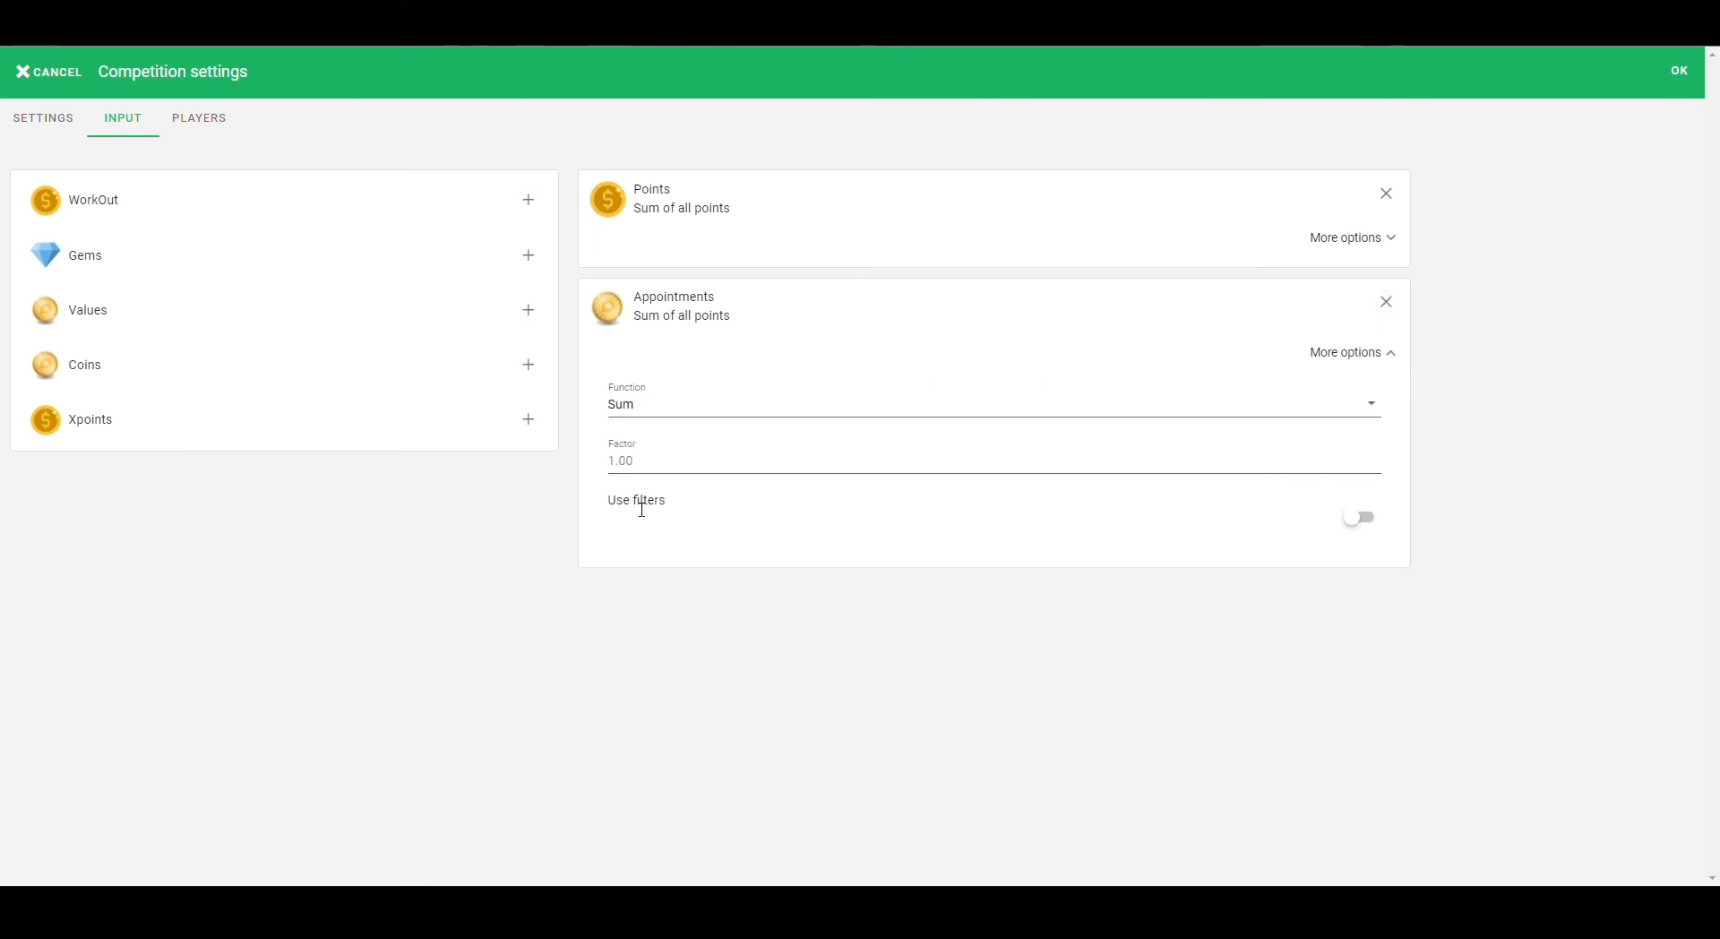
{"action": "left_click", "coordinate": [1368, 529]}
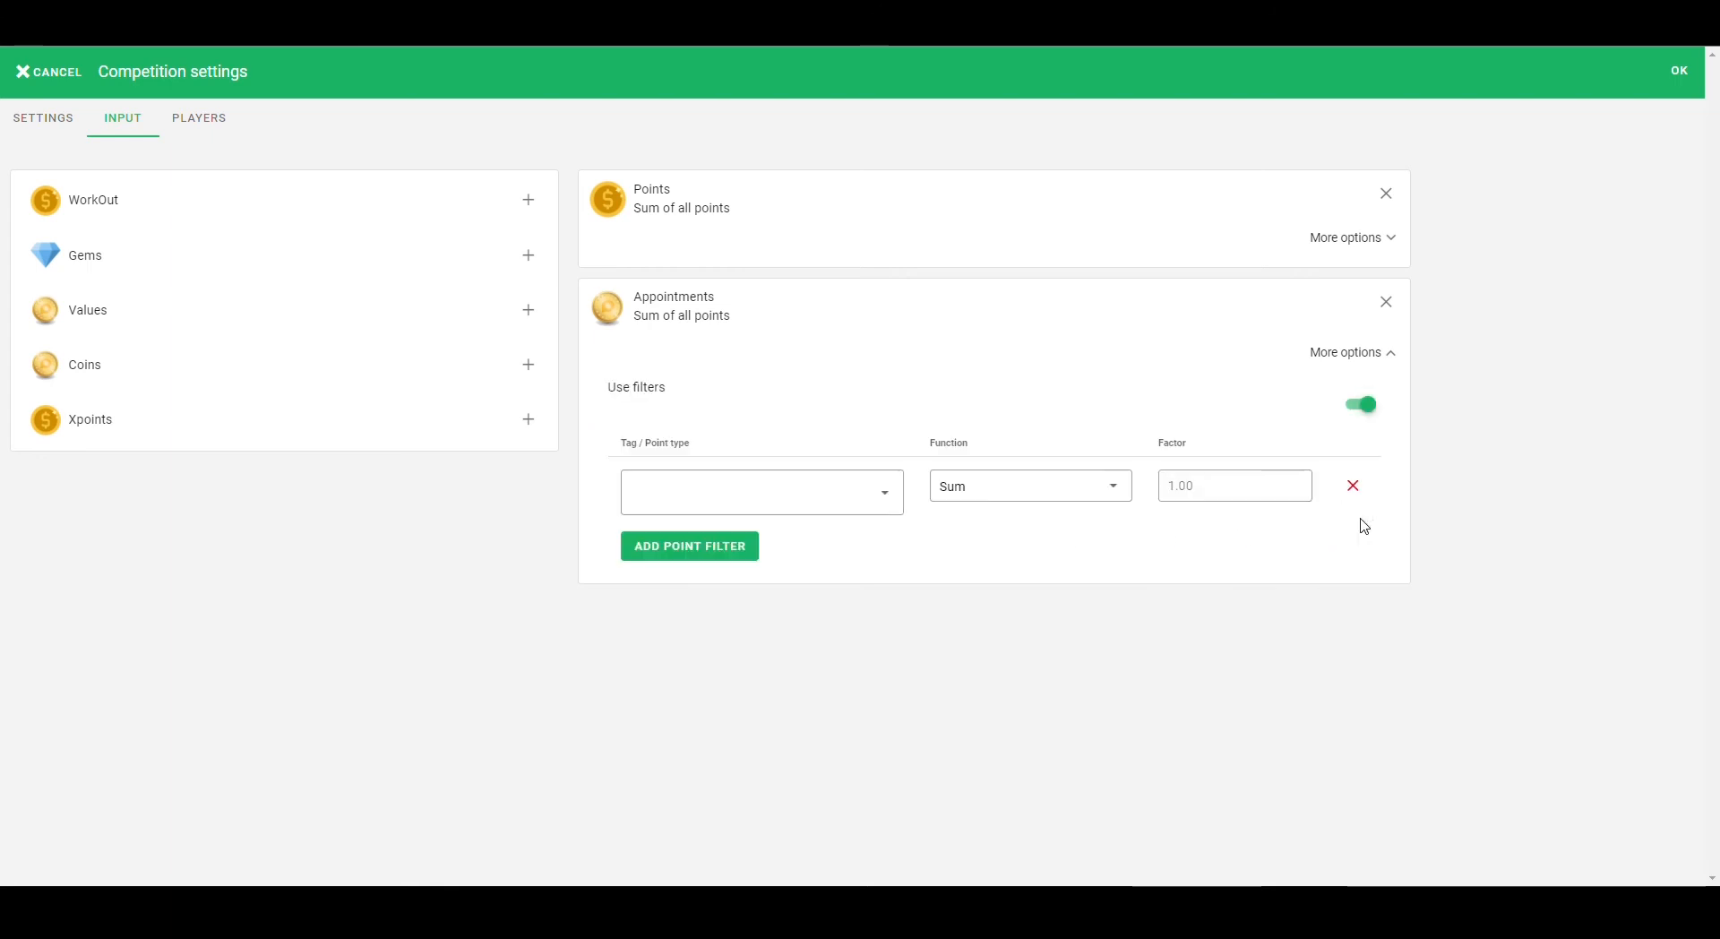
{"action": "left_click", "coordinate": [785, 502]}
{"action": "left_click", "coordinate": [645, 541]}
{"action": "left_click", "coordinate": [1083, 534]}
{"action": "left_click", "coordinate": [734, 550]}
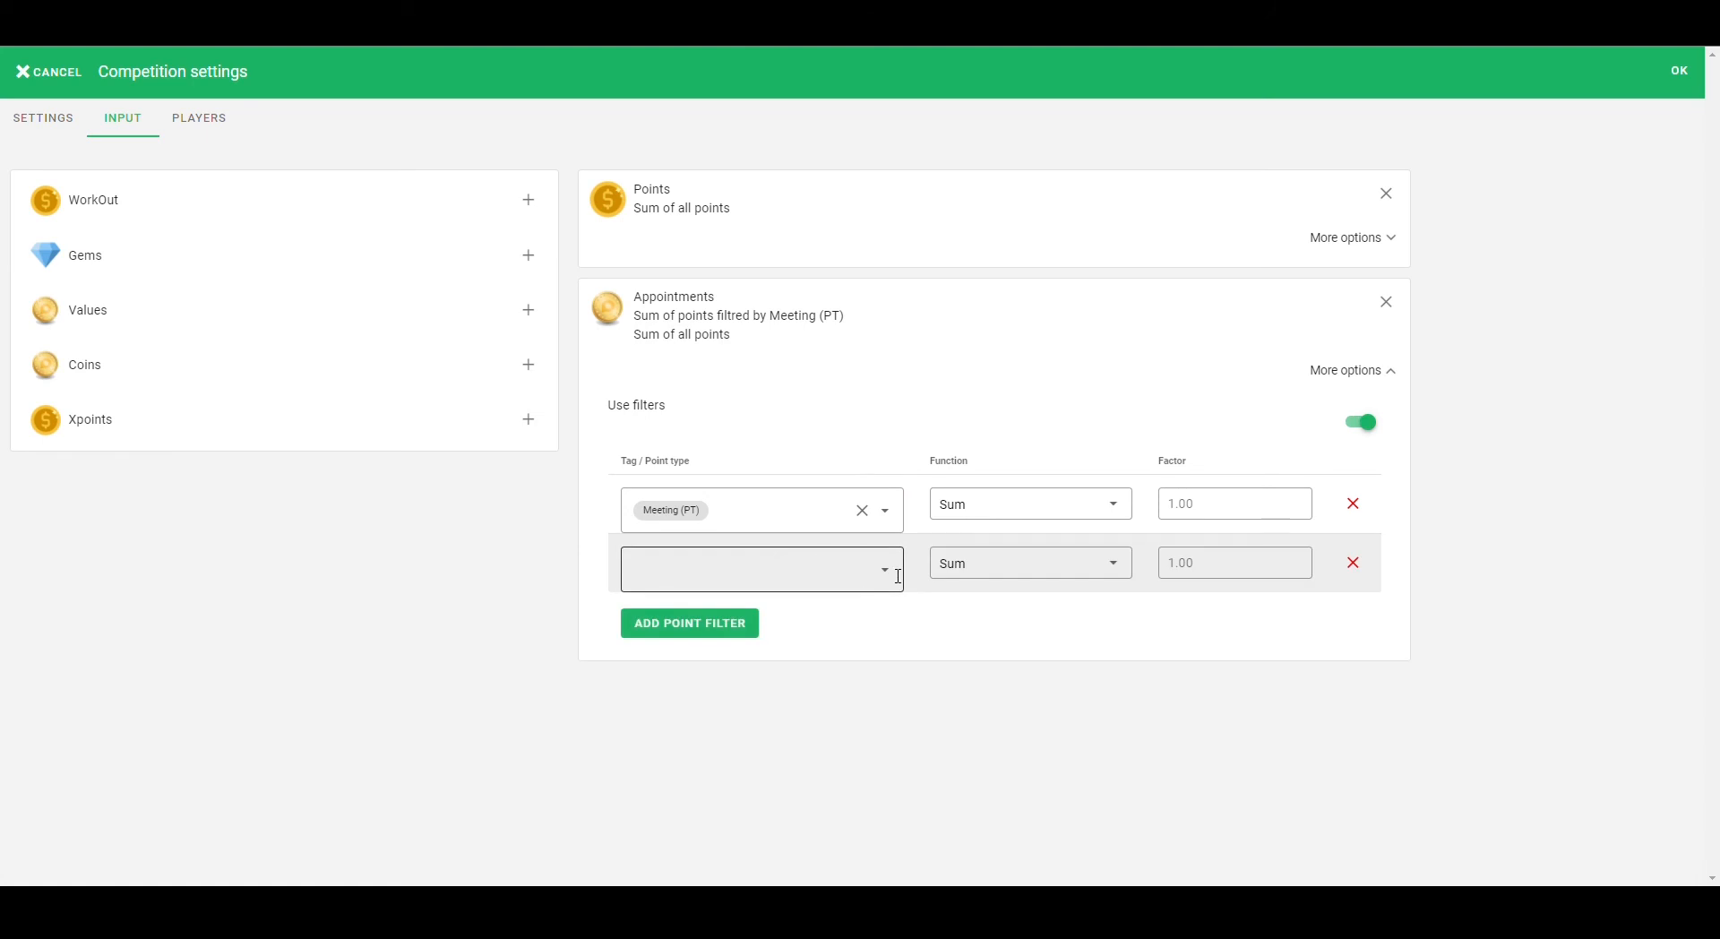
{"action": "left_click", "coordinate": [761, 564]}
{"action": "left_click", "coordinate": [698, 657]}
{"action": "left_click", "coordinate": [1018, 648]}
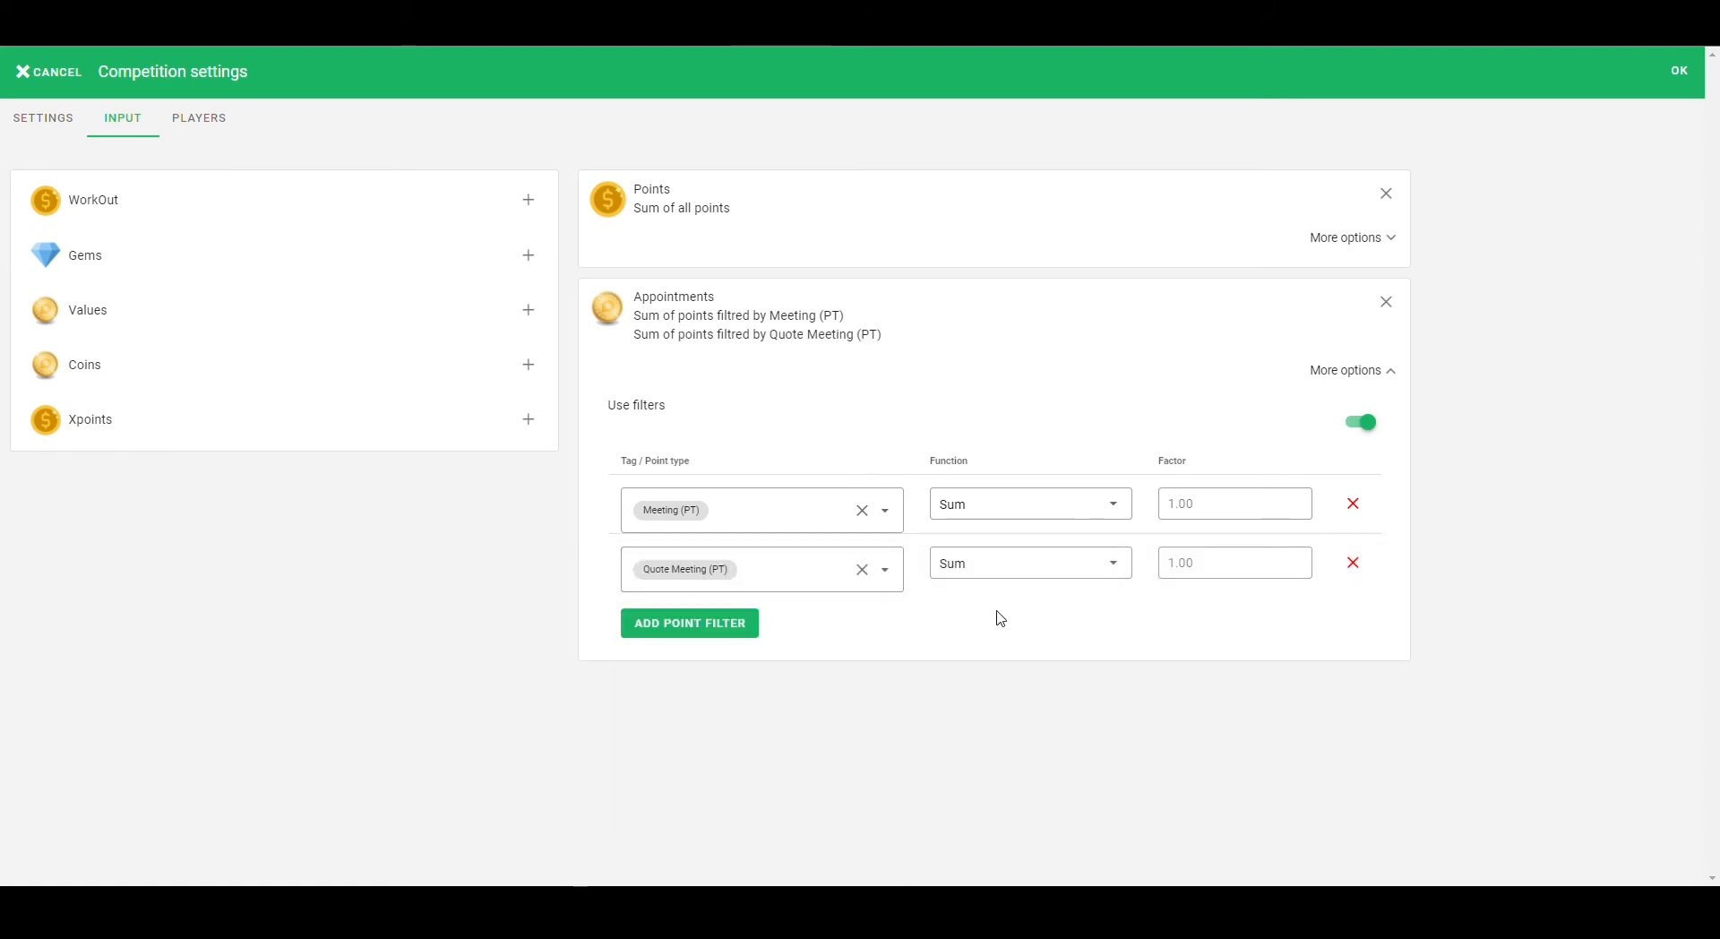
Step: Remove the Appointments score series from the competition's inputs
{"action": "left_click", "coordinate": [1386, 303]}
{"action": "left_click", "coordinate": [754, 512]}
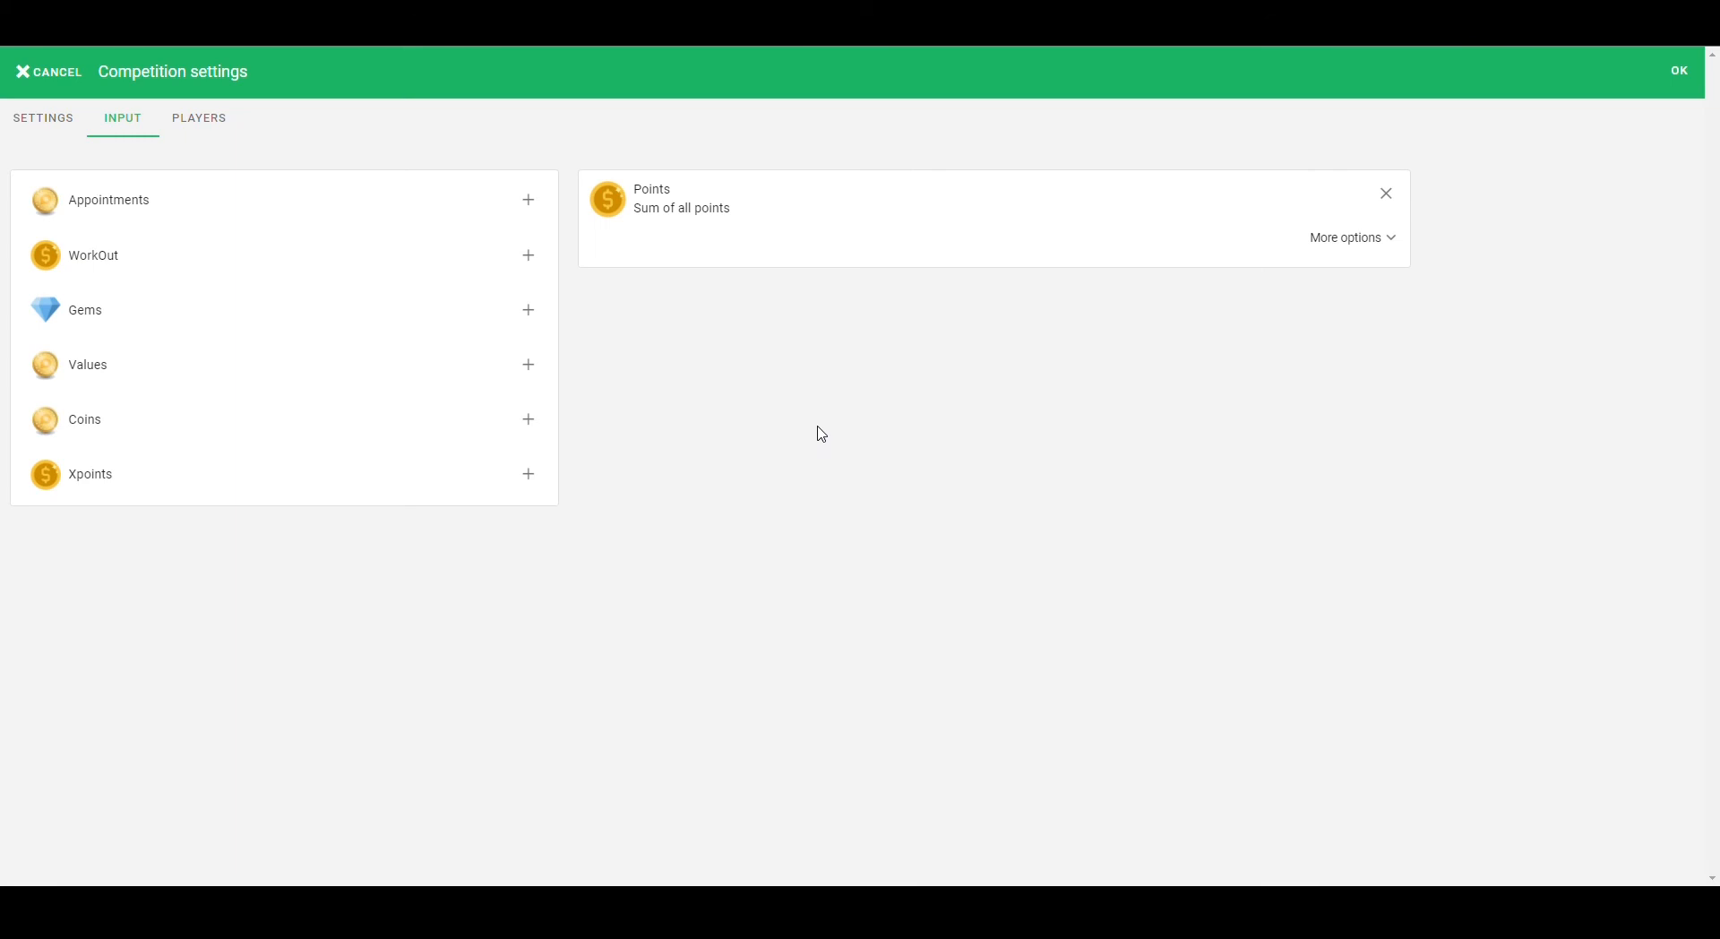
Step: Make the competition available for Players and keep Manual target as the target type
{"action": "left_click", "coordinate": [219, 118]}
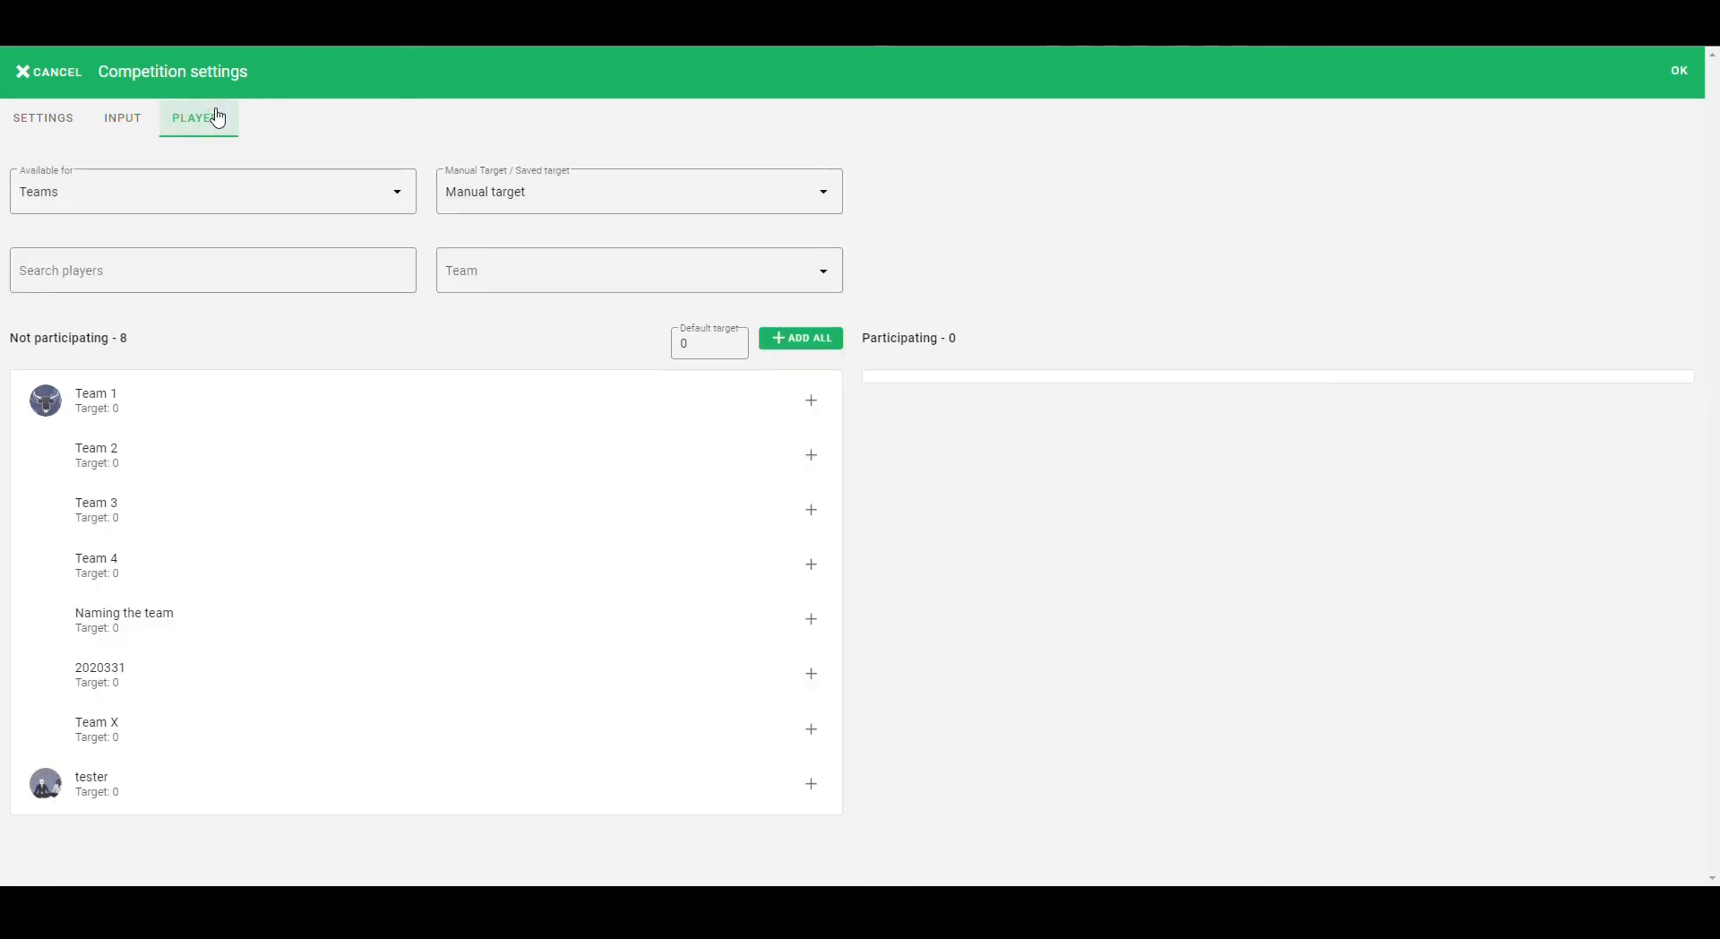
{"action": "left_click", "coordinate": [317, 183]}
{"action": "left_click", "coordinate": [314, 195]}
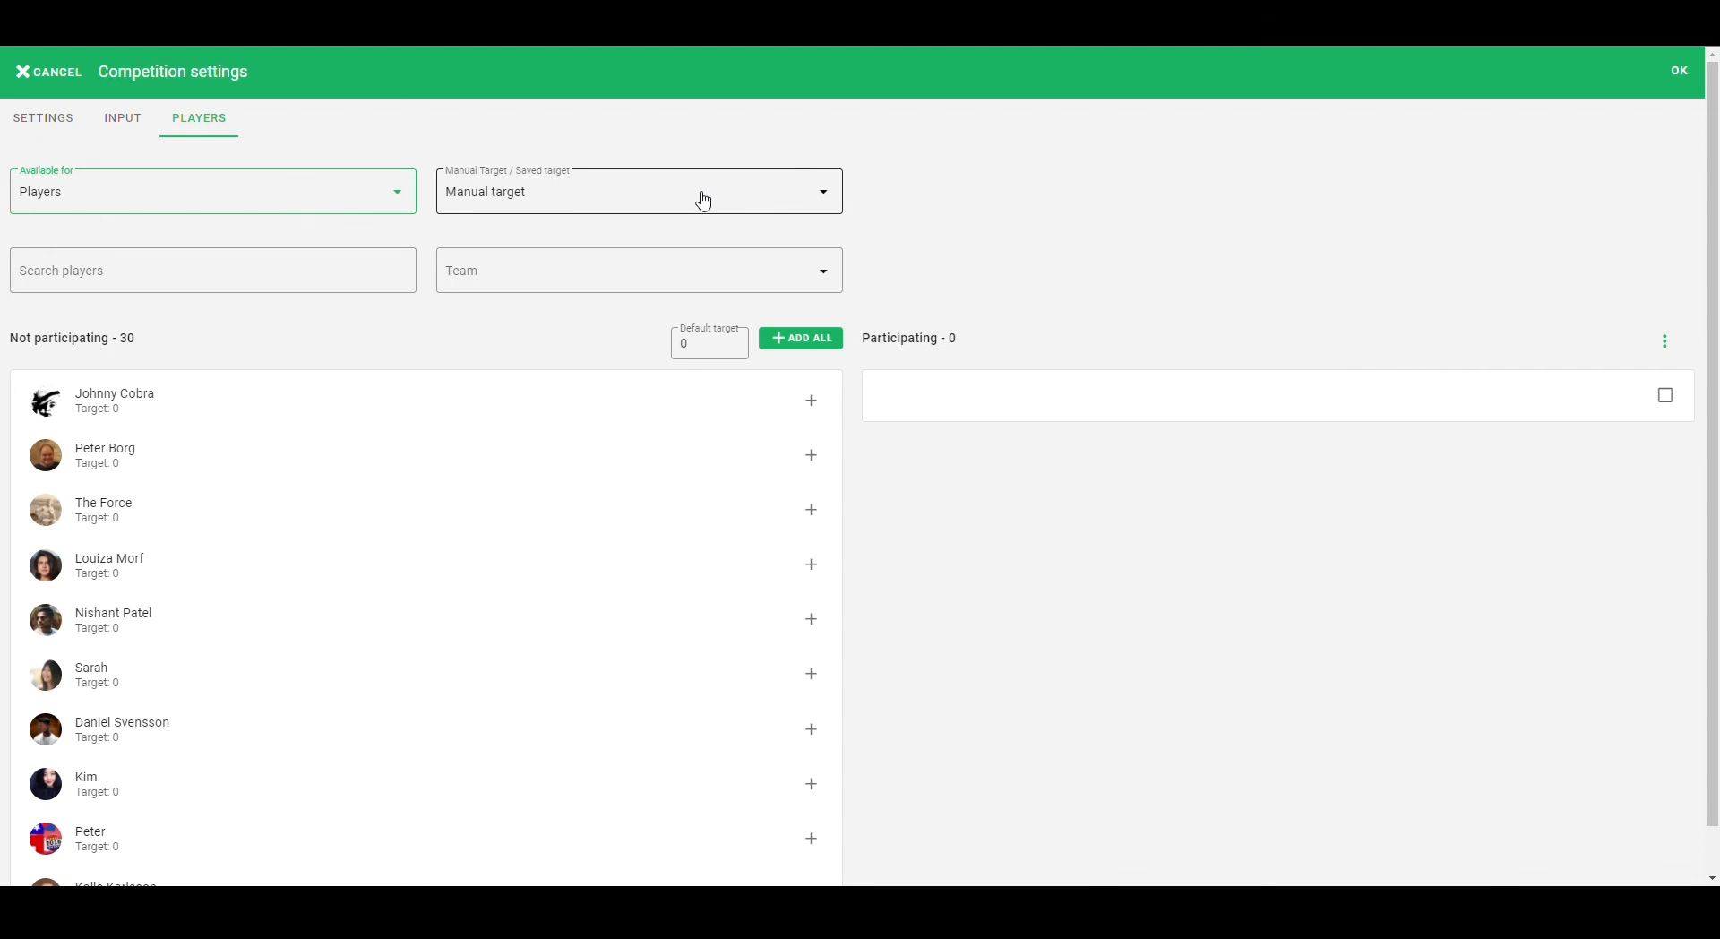
{"action": "left_click", "coordinate": [745, 195]}
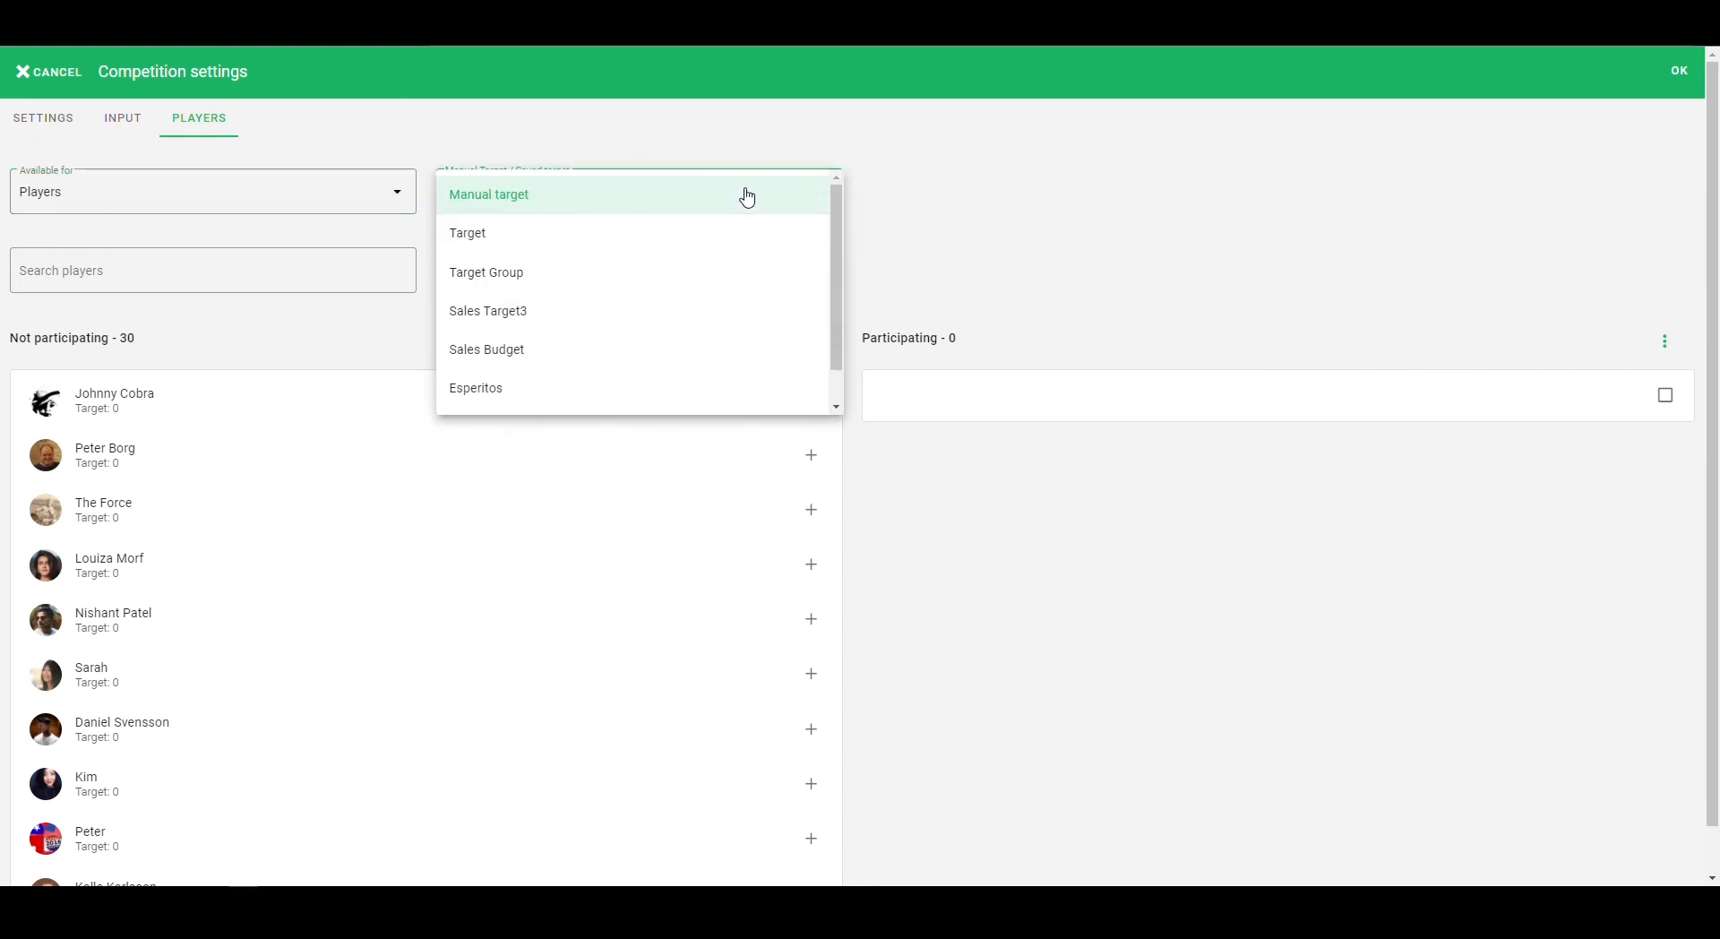
{"action": "left_click", "coordinate": [959, 180]}
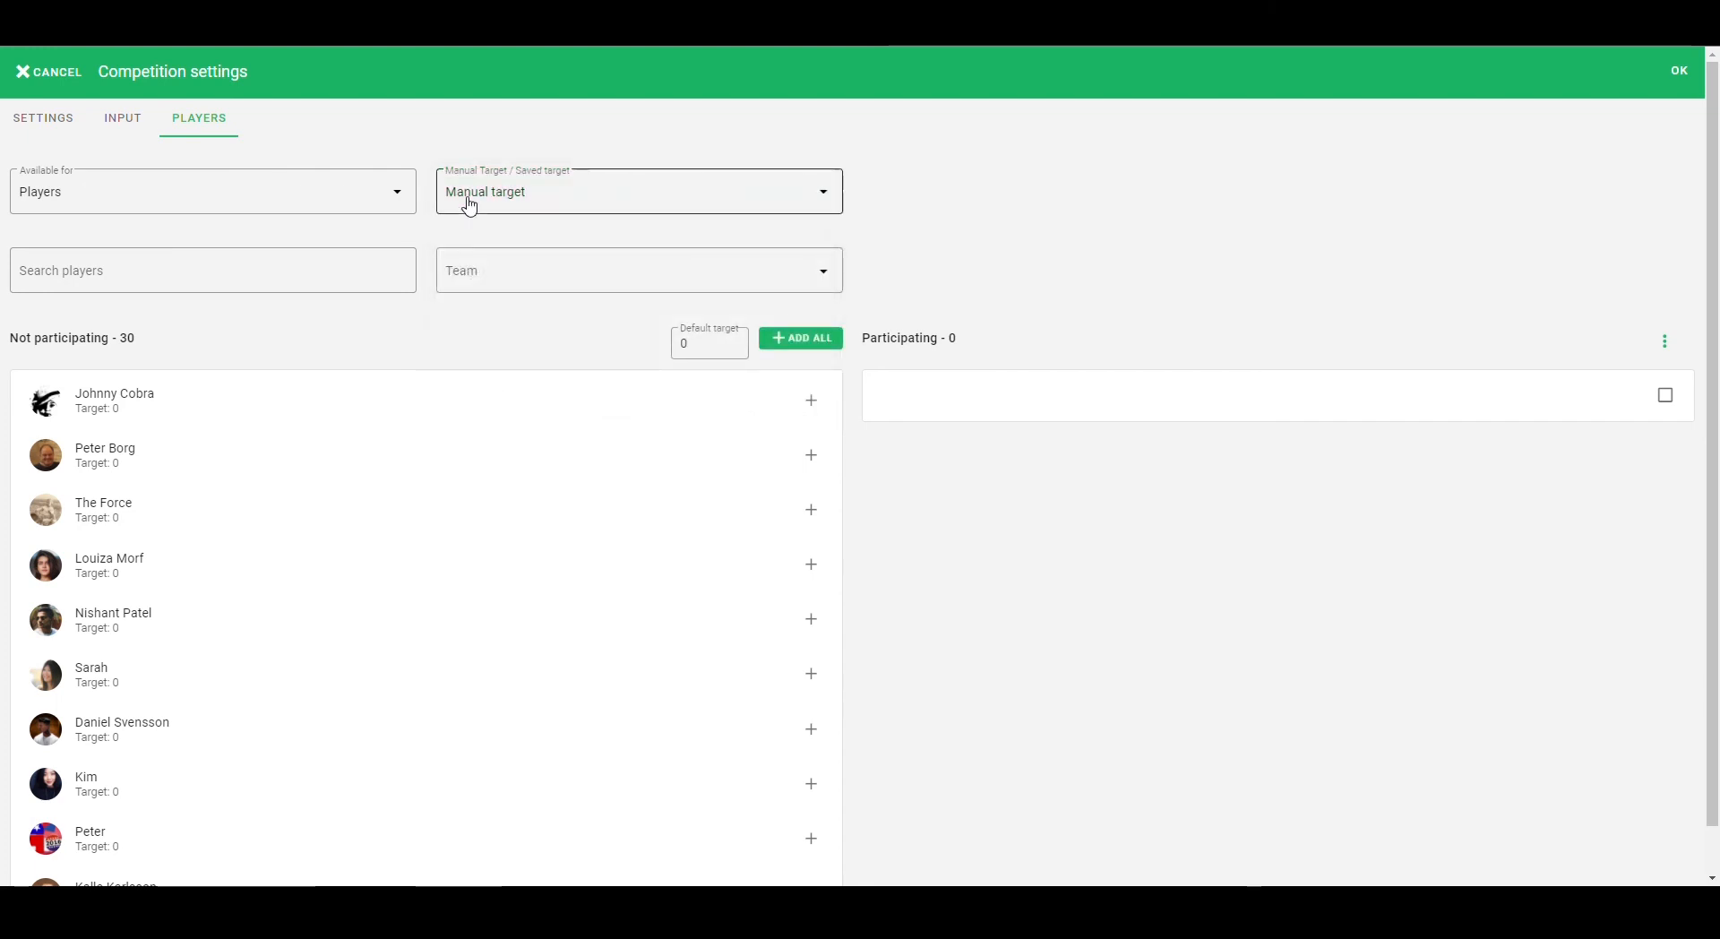
Step: Set the default target to 500 and add all members of Team 1 as participants
{"action": "left_click", "coordinate": [706, 345]}
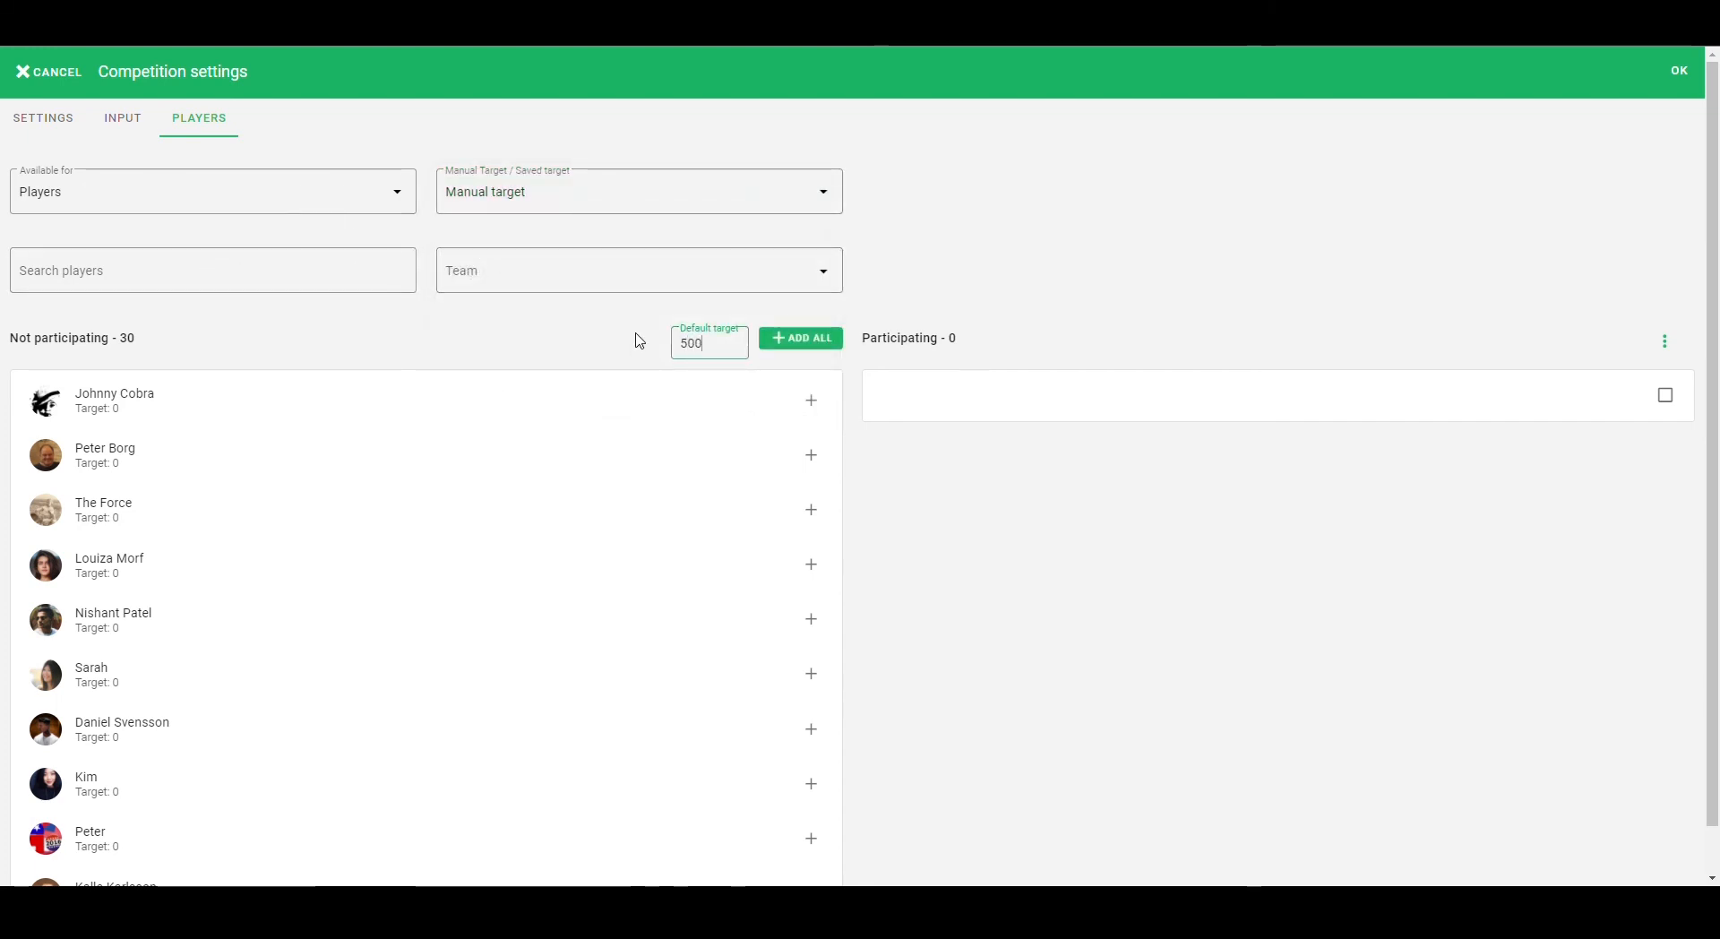
{"action": "left_click", "coordinate": [604, 287]}
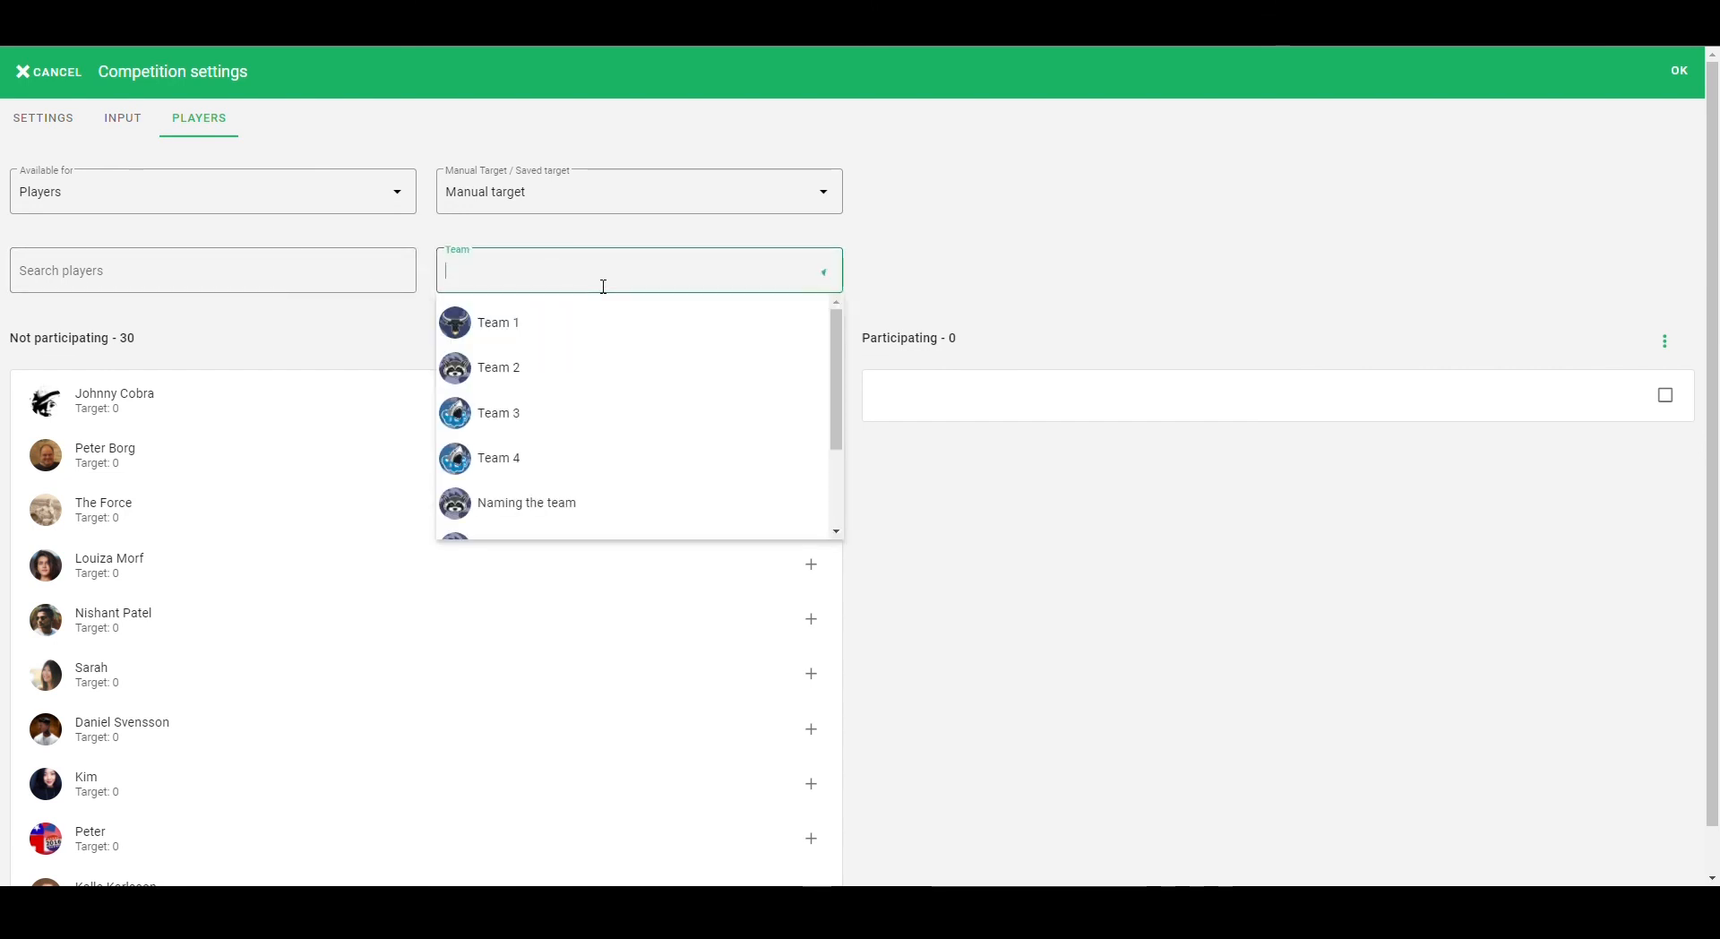
{"action": "left_click", "coordinate": [515, 331]}
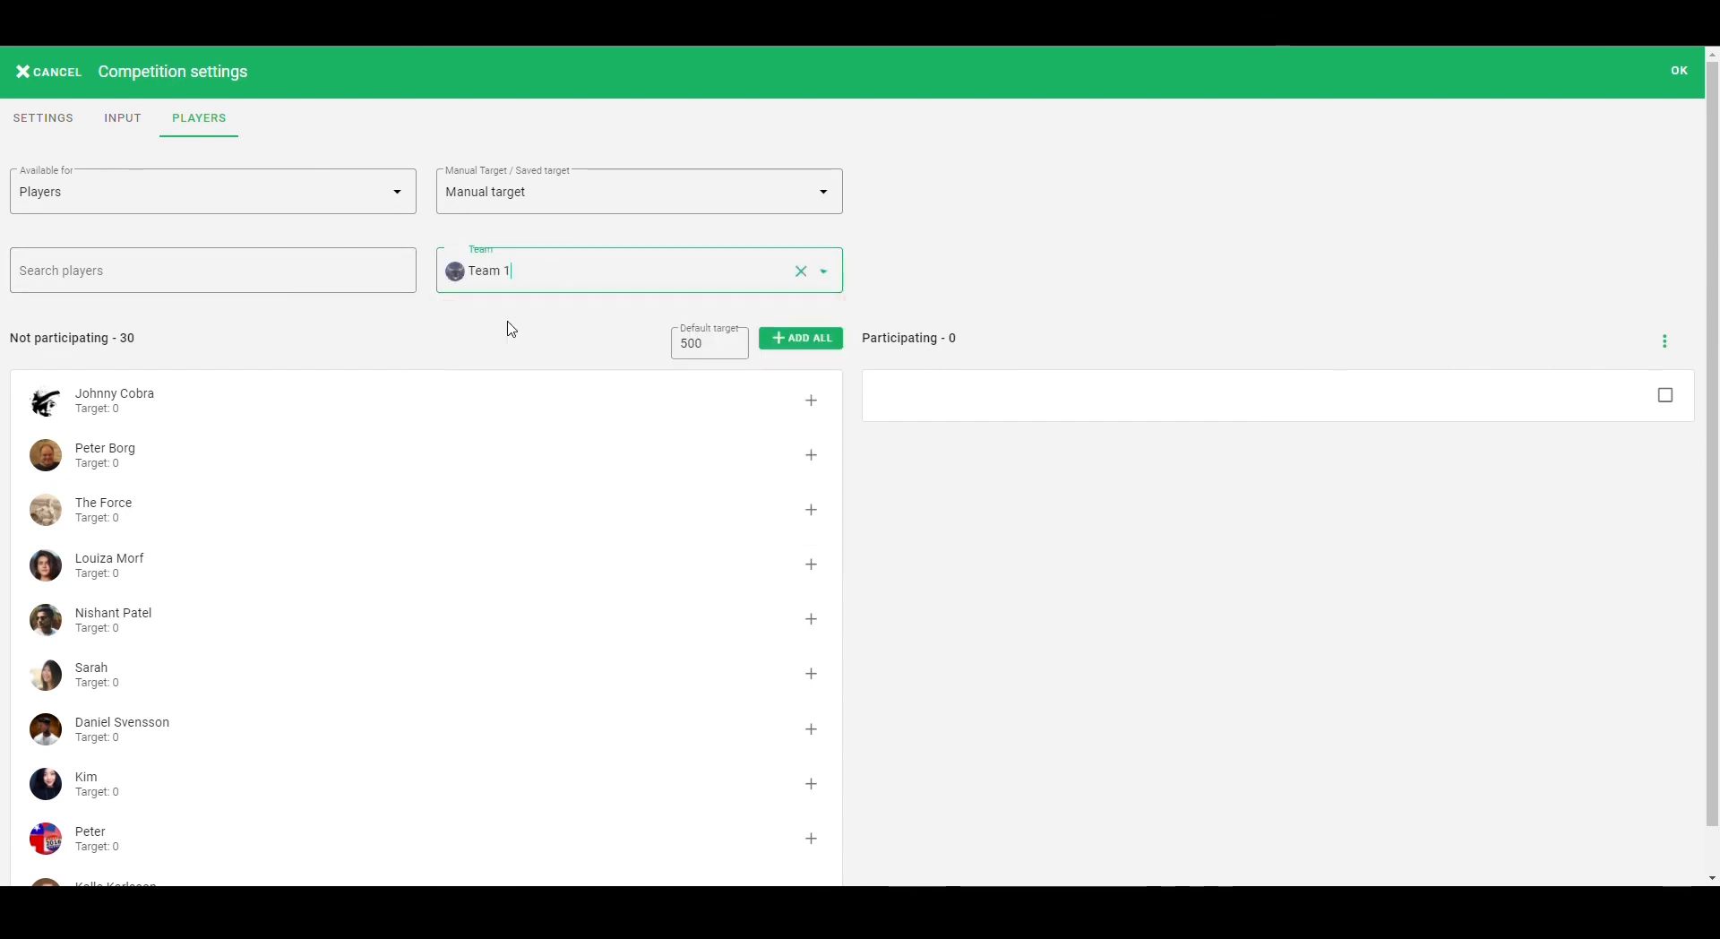
{"action": "left_click", "coordinate": [814, 346]}
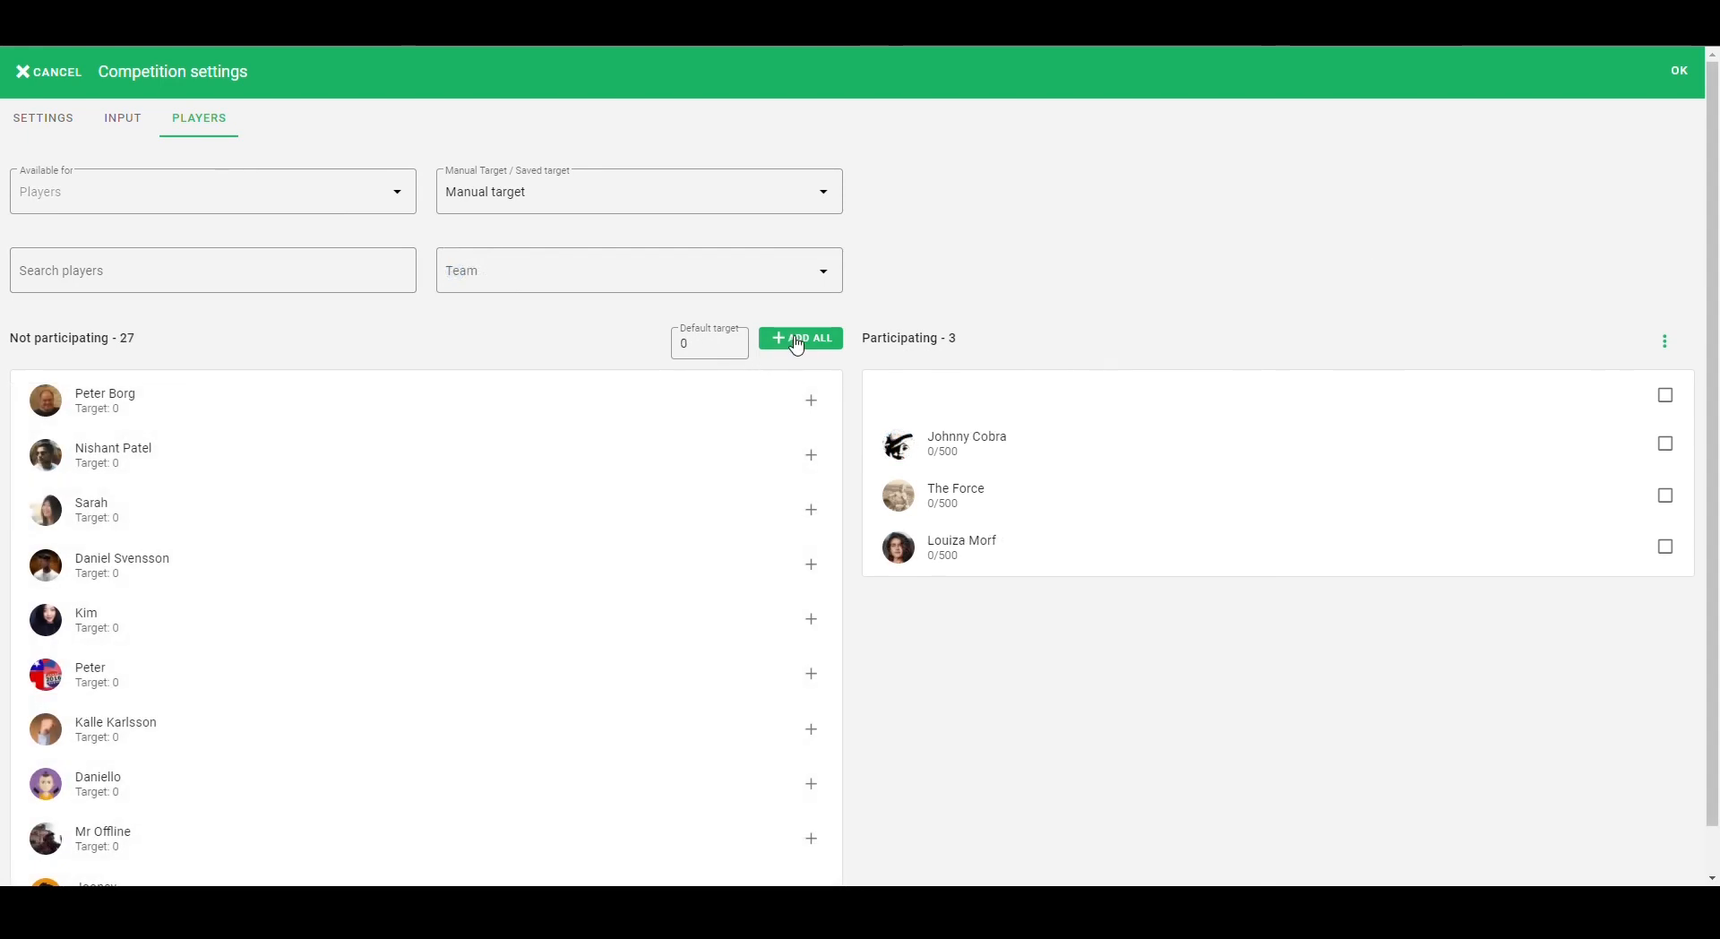
Step: Add all remaining players as participants with a default target of 500
{"action": "left_click", "coordinate": [691, 350]}
{"action": "left_click_drag", "start_coordinate": [691, 350], "coordinate": [637, 350]}
{"action": "type", "text": "500"}
{"action": "left_click", "coordinate": [813, 350]}
Step: Save the competition settings and open the new Leaderboard competition from the active competitions
{"action": "left_click", "coordinate": [1683, 76]}
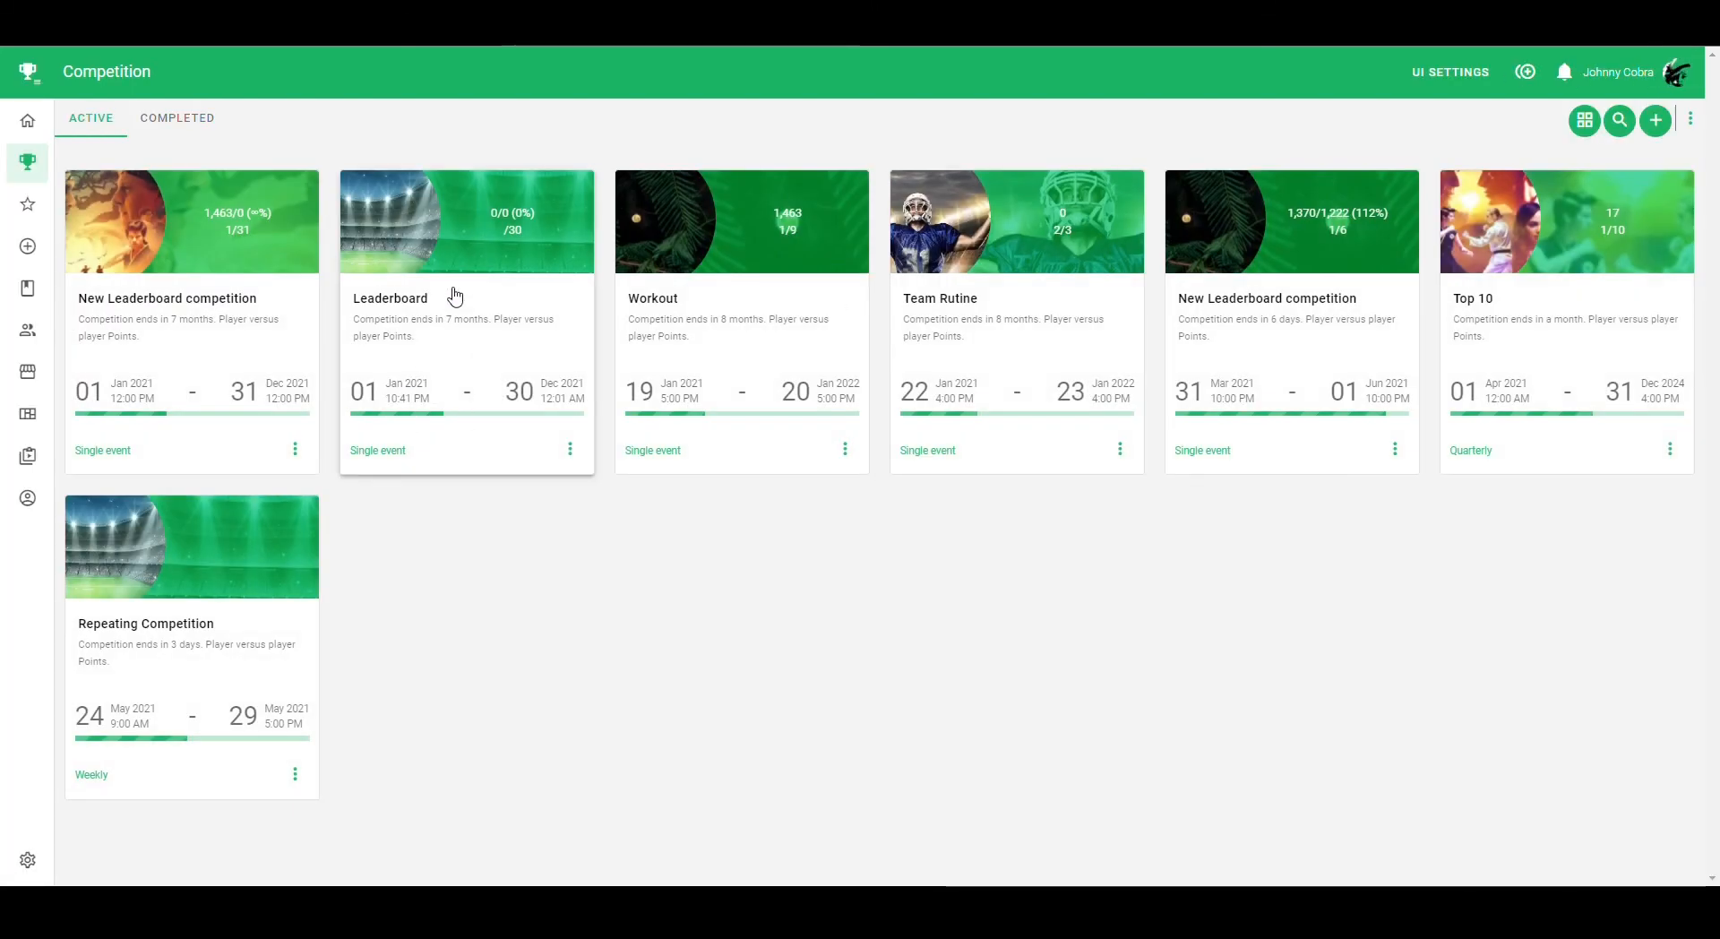
{"action": "left_click", "coordinate": [454, 296]}
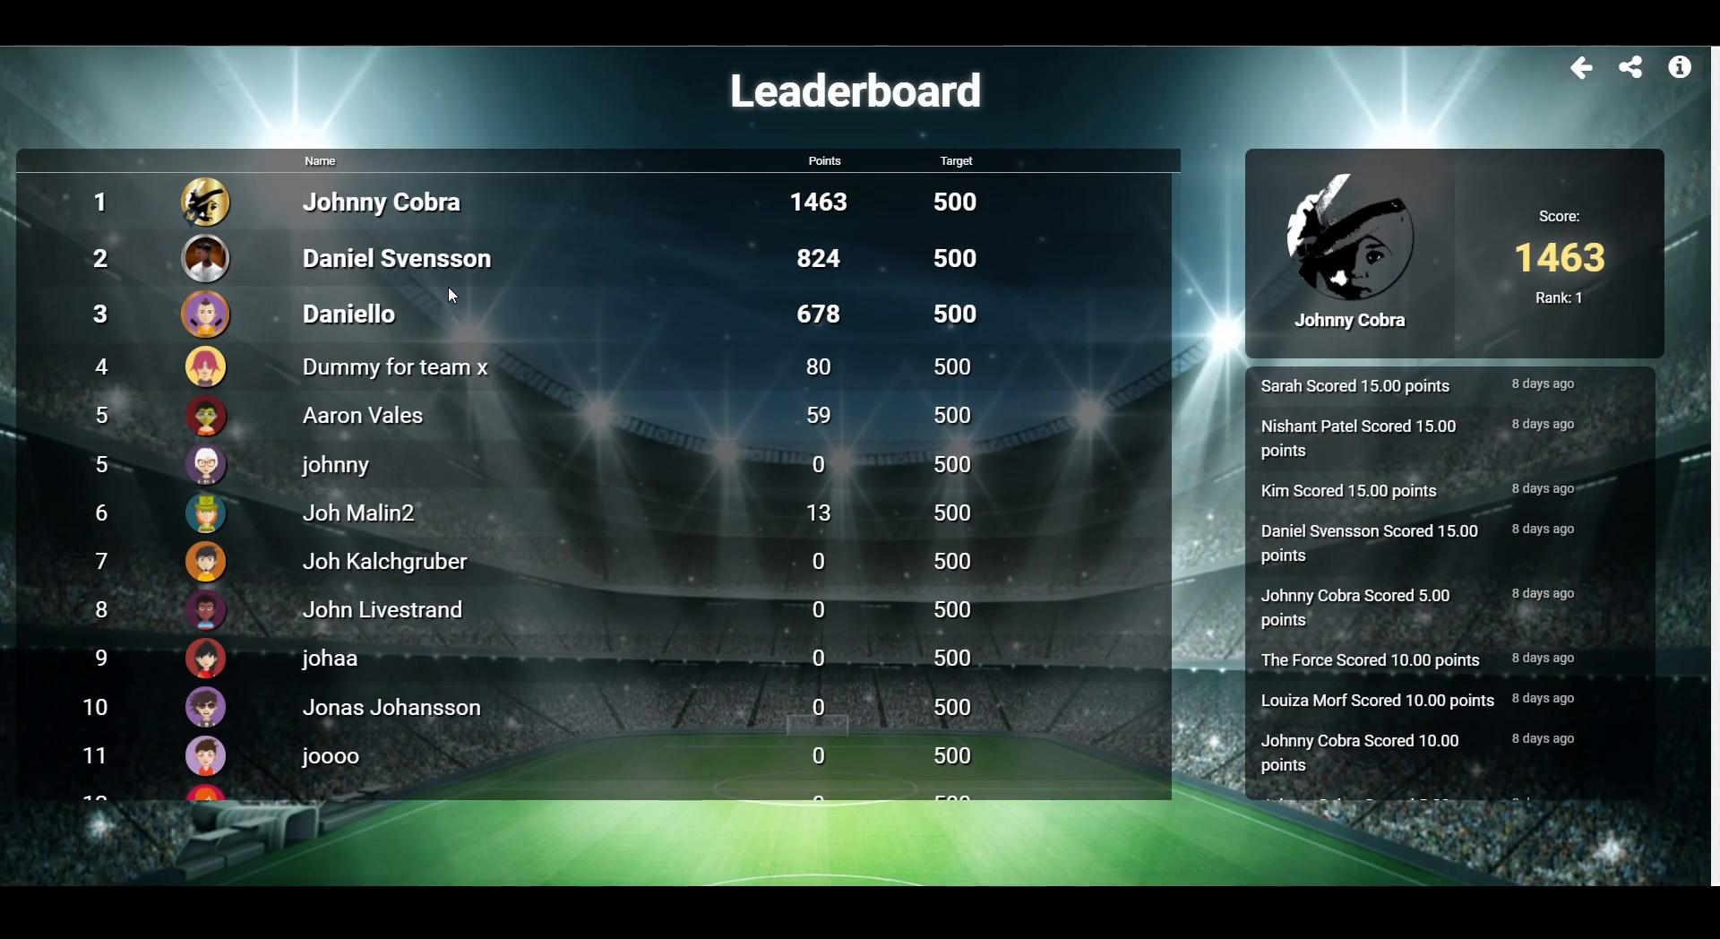